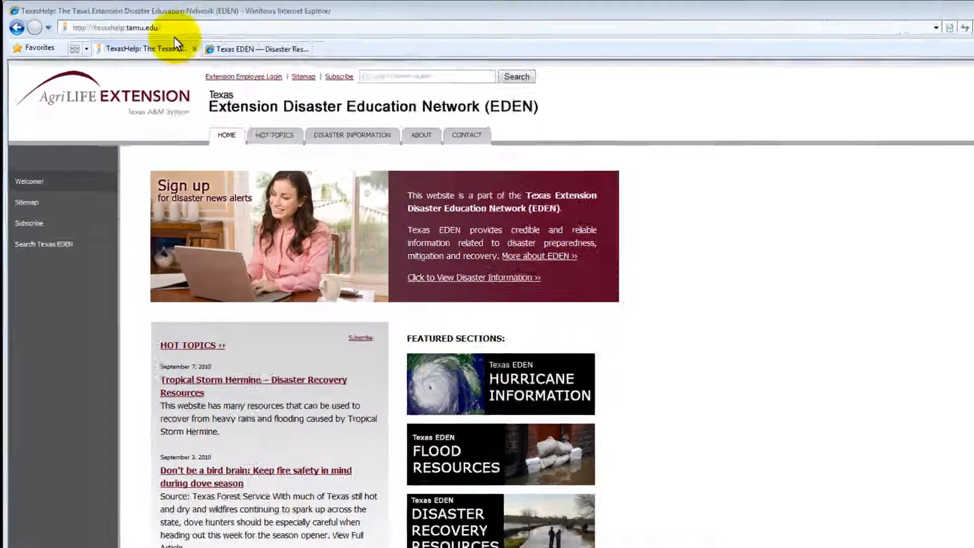
Go from Texas EDEN's Disaster Information section to the By the Type of Disaster page.
click(128, 23)
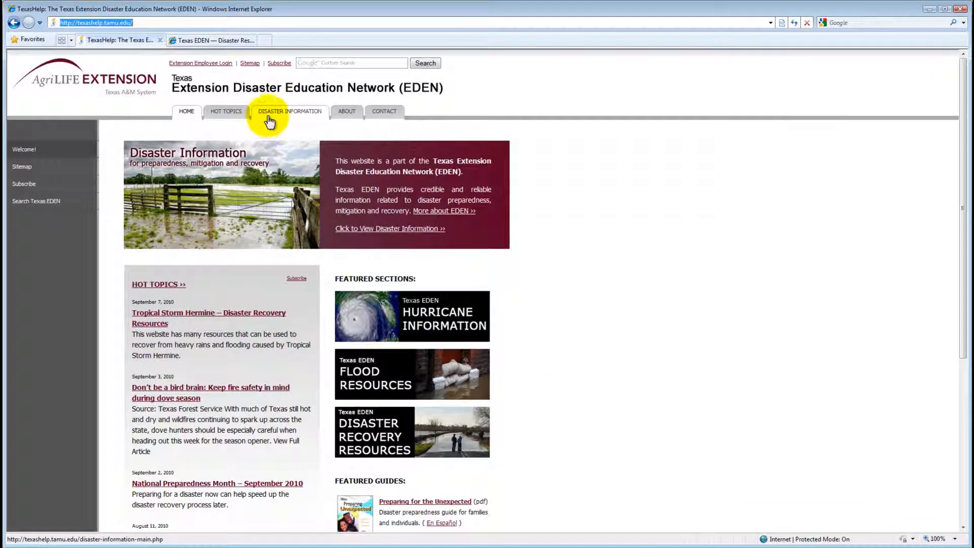
click(268, 117)
scroll(249, 328, down, 1)
scroll(249, 328, down, 2)
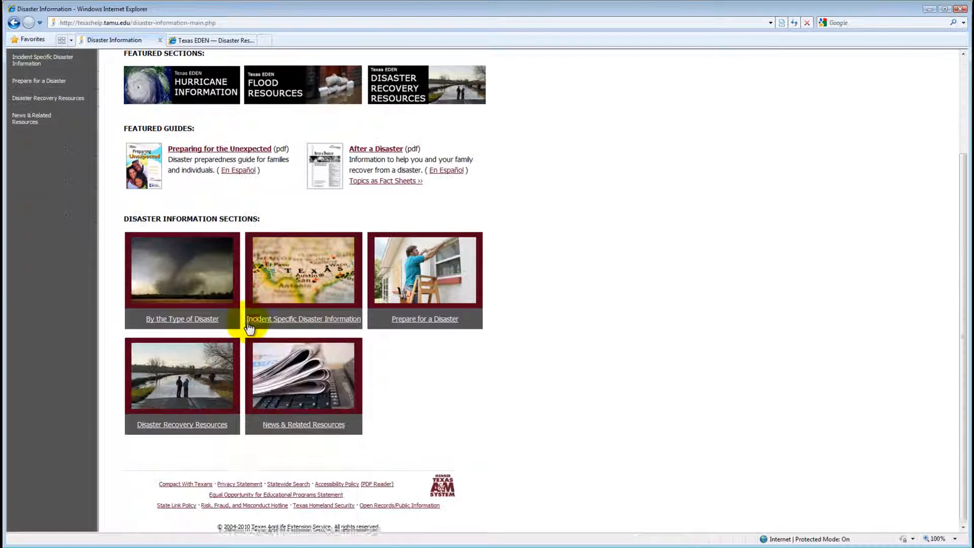
click(182, 275)
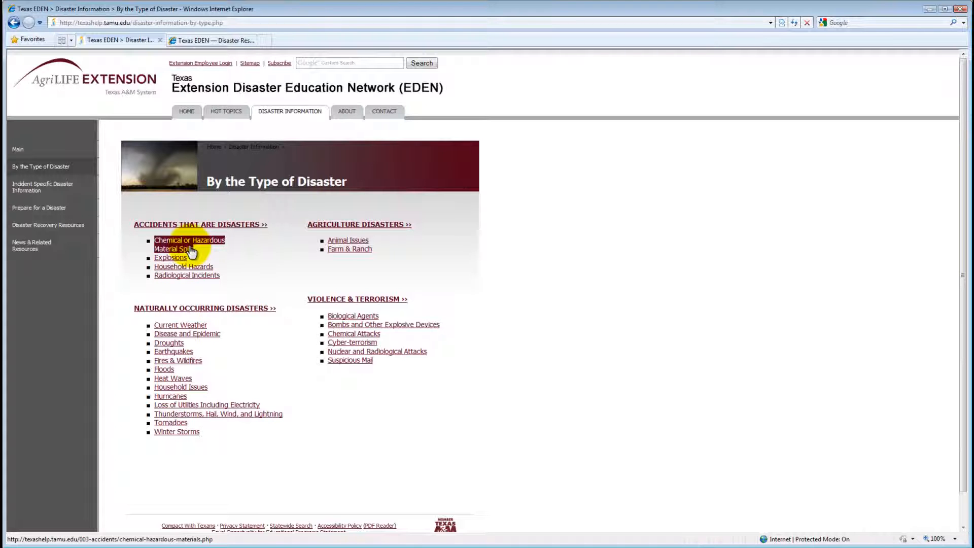
Open Chemical or Hazardous Material Spills and preview the Emergency Planning for Chemical Spills site.
click(190, 247)
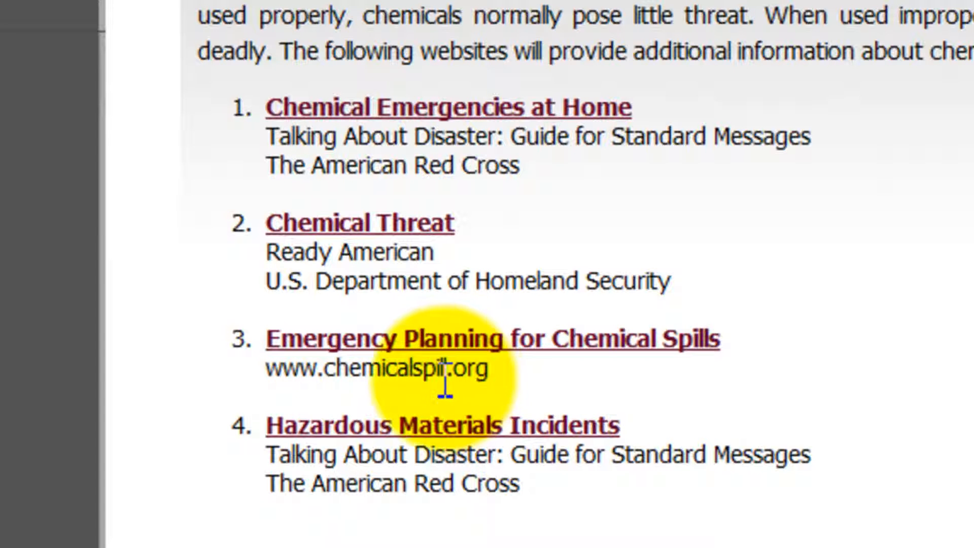
click(509, 350)
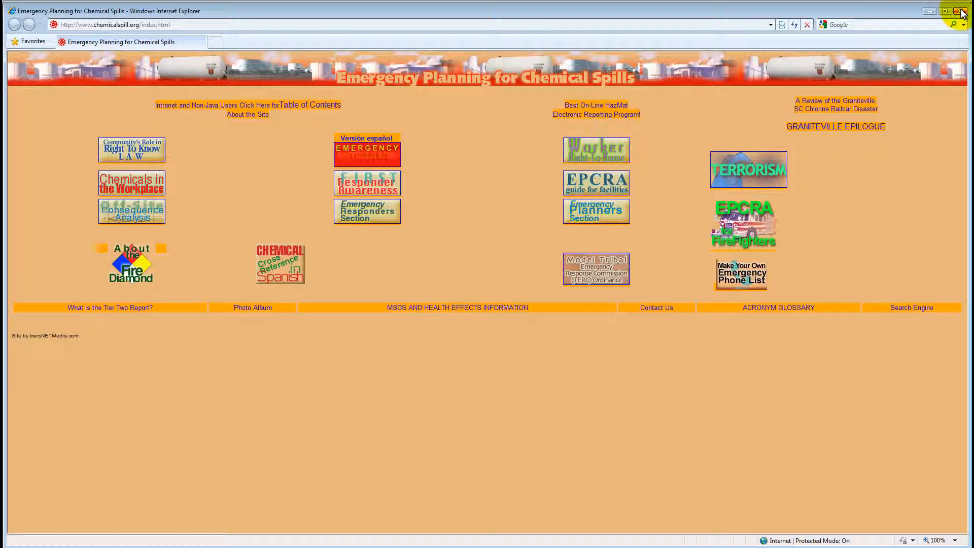
click(959, 12)
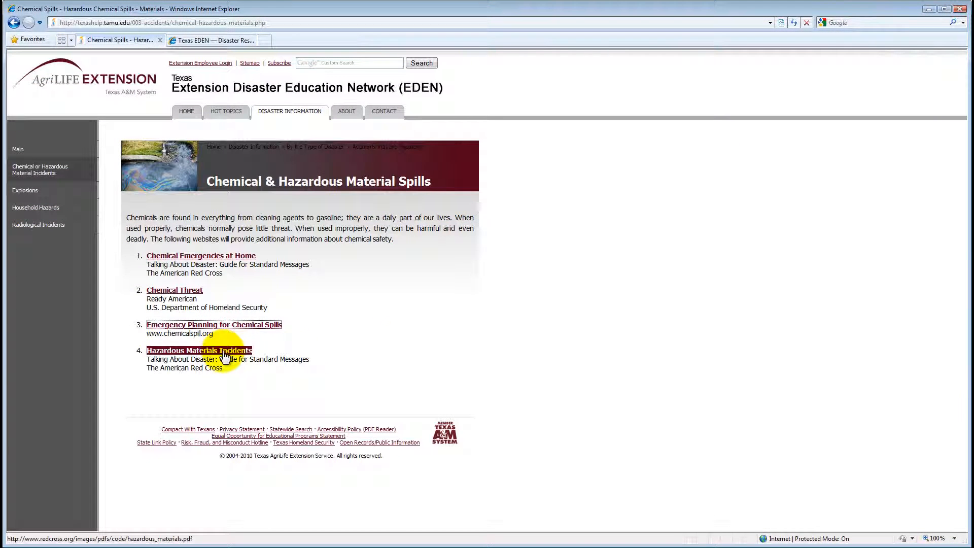
click(228, 325)
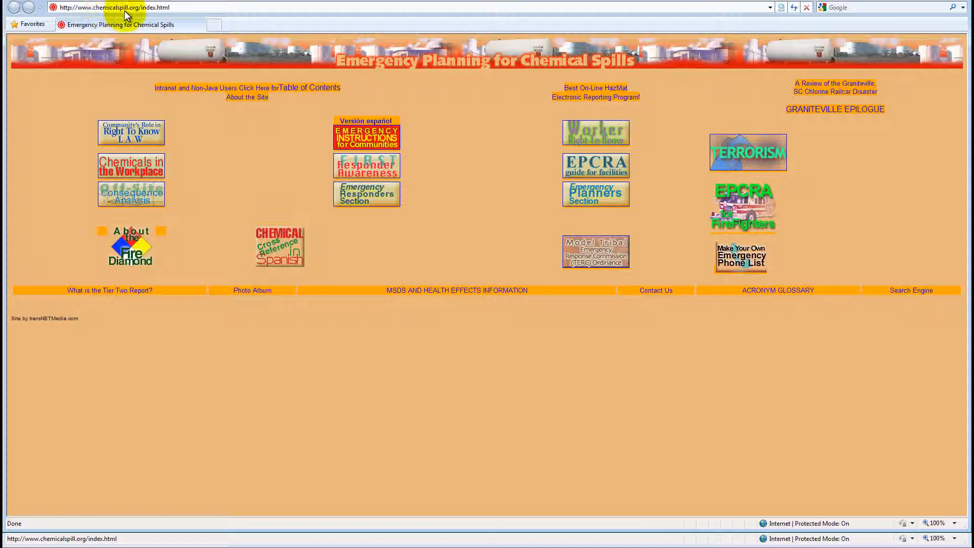
click(958, 3)
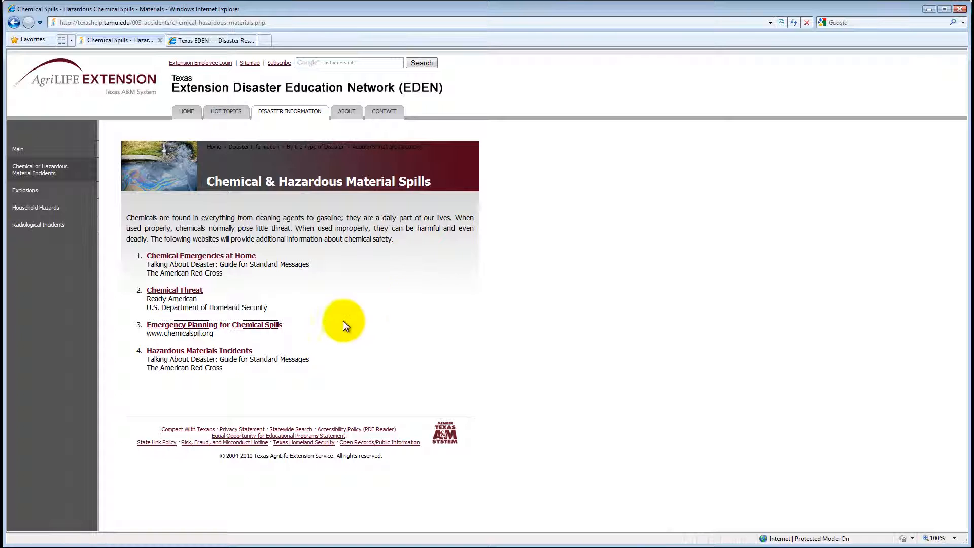
click(297, 328)
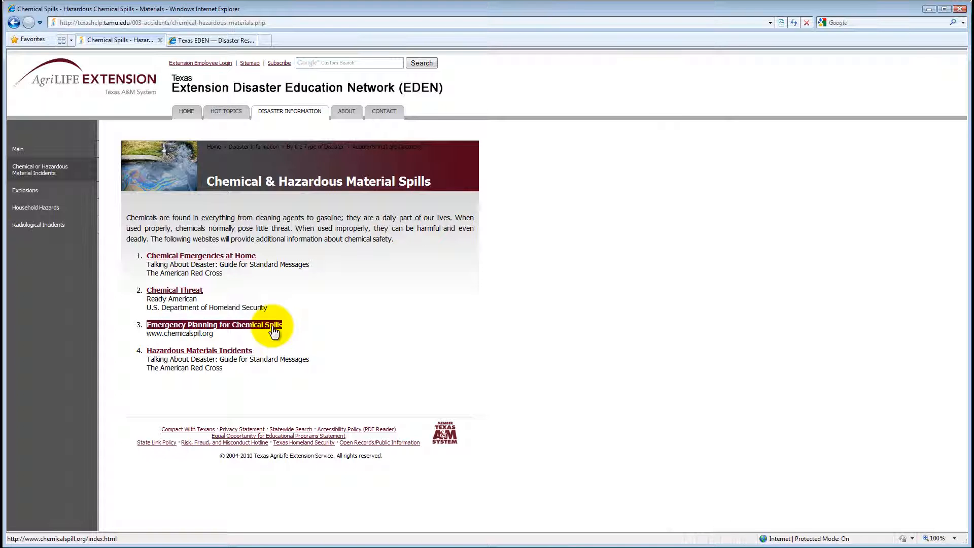
Copy the chemicalspill.org address, close its window, and return to copy-paste-links.txt.
click(274, 329)
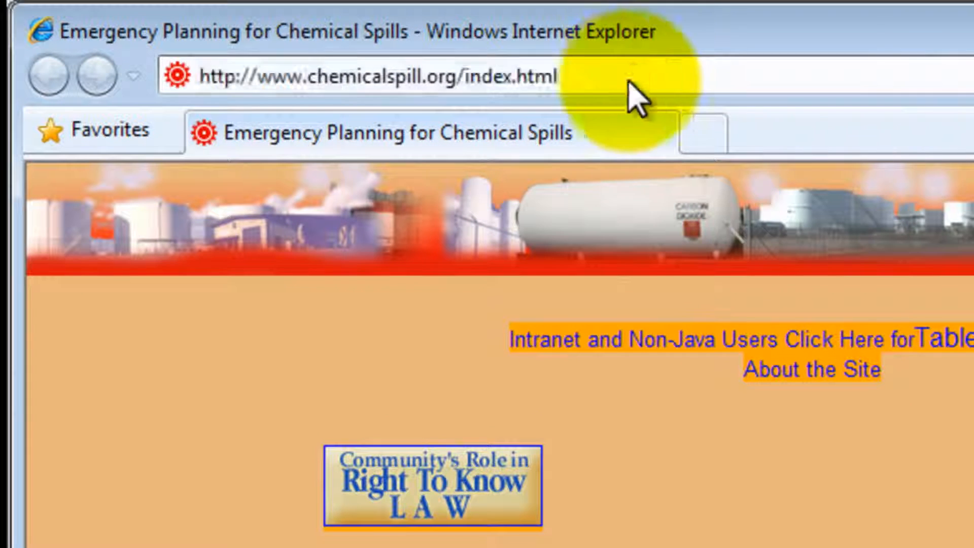
click(616, 30)
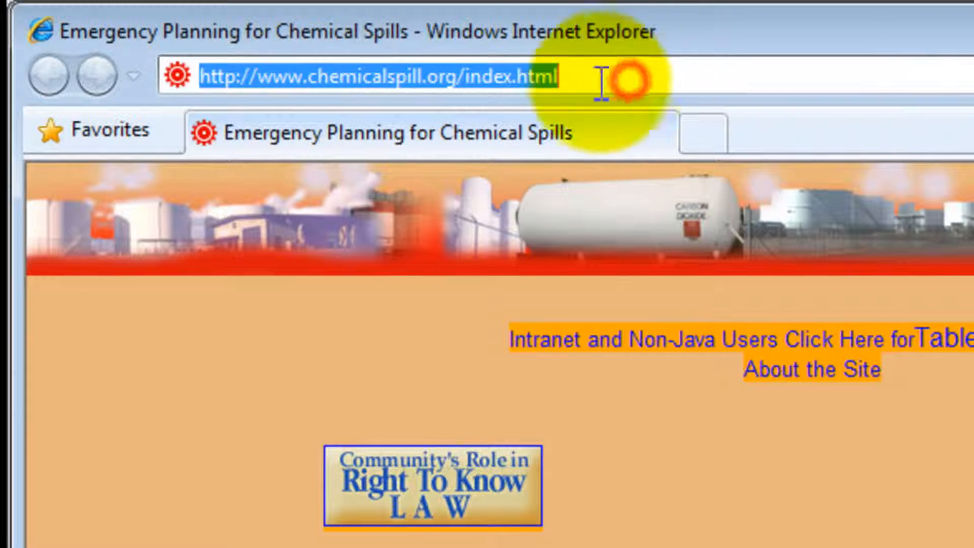
right_click(523, 74)
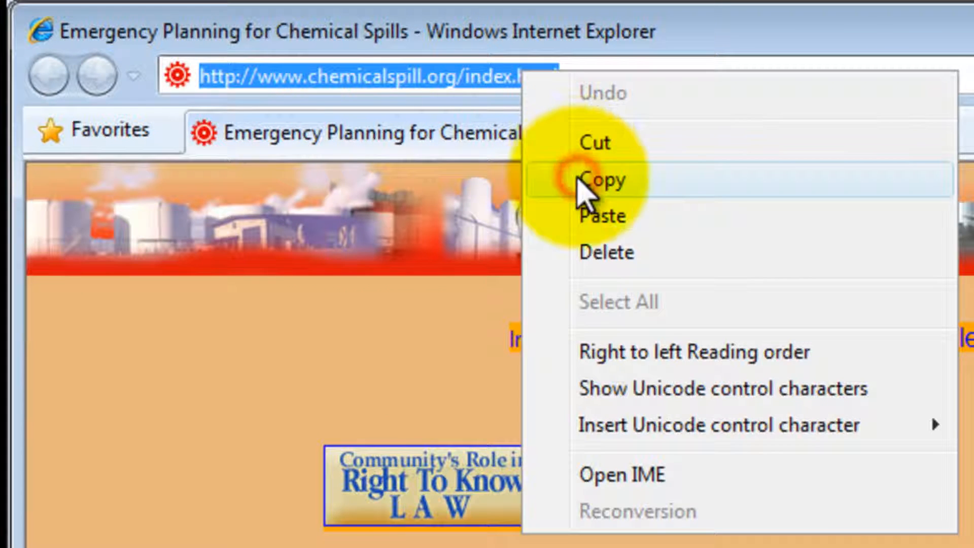
click(581, 180)
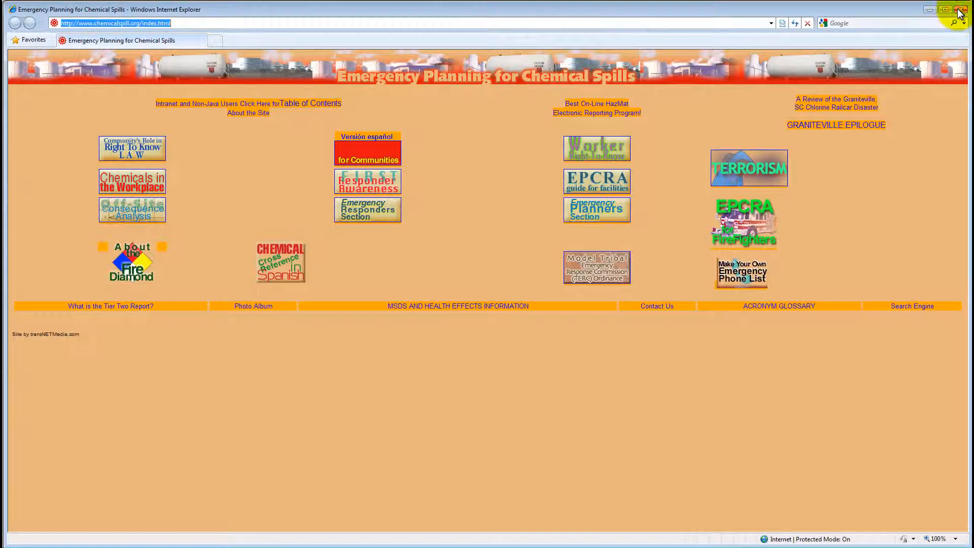
click(960, 10)
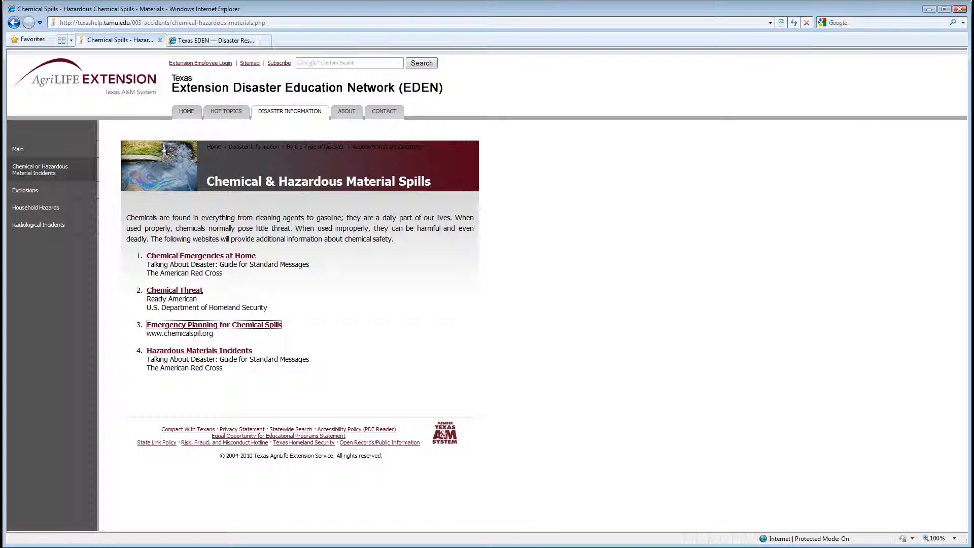
key(alt+Tab)
key(ctrl+v)
drag(439, 34, 15, 15)
drag(915, 102, 24, 41)
key(Delete)
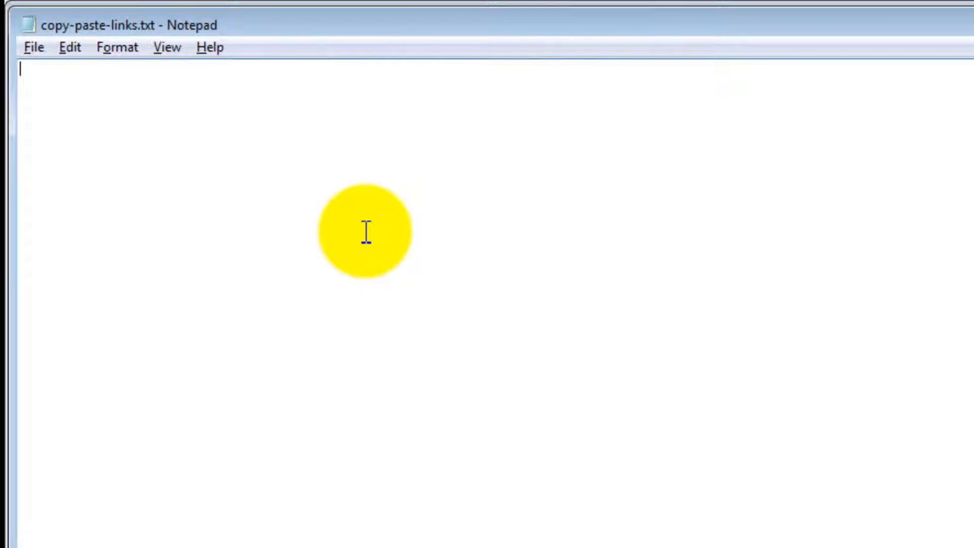
right_click(223, 87)
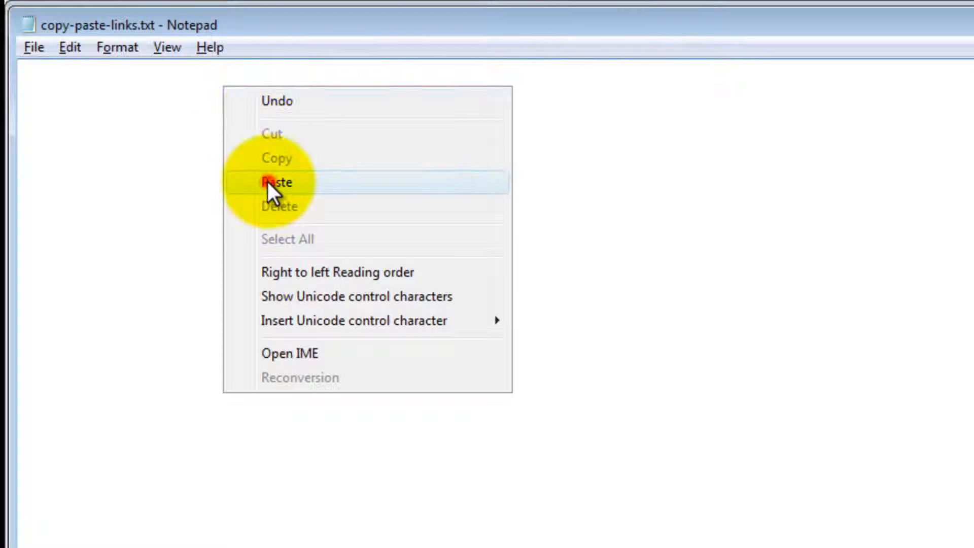
click(266, 179)
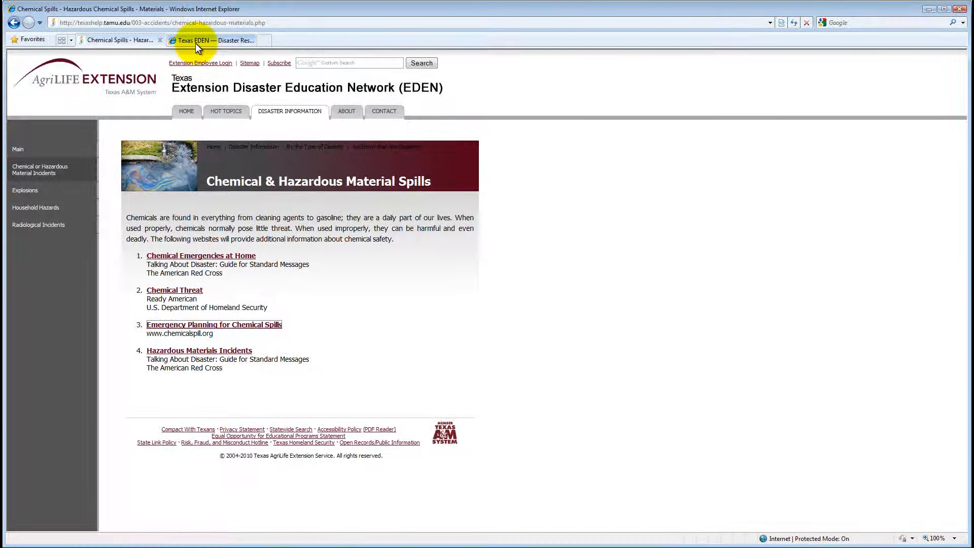
Bring up the Texas EDEN Disaster Resources Database tab at texaseden.org/disaster-resources/.
click(196, 44)
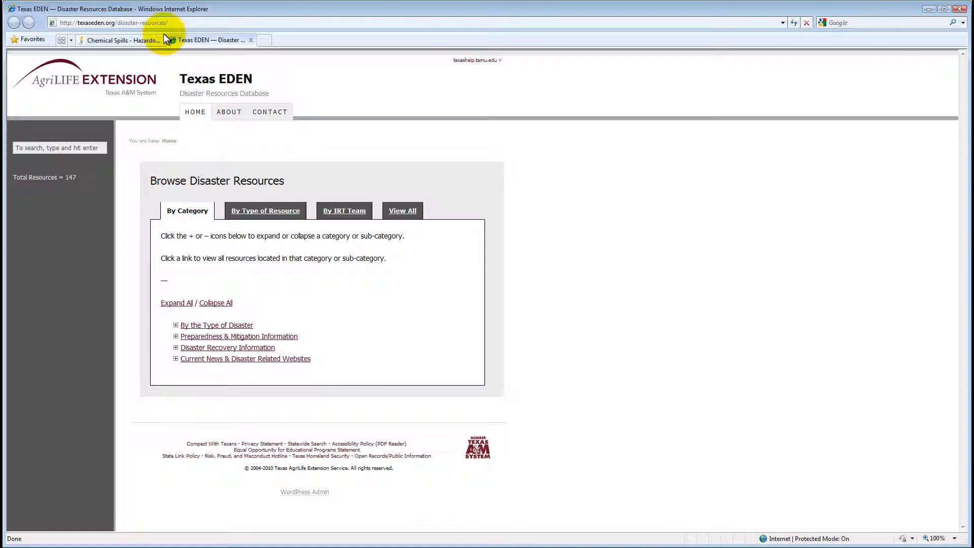
click(120, 25)
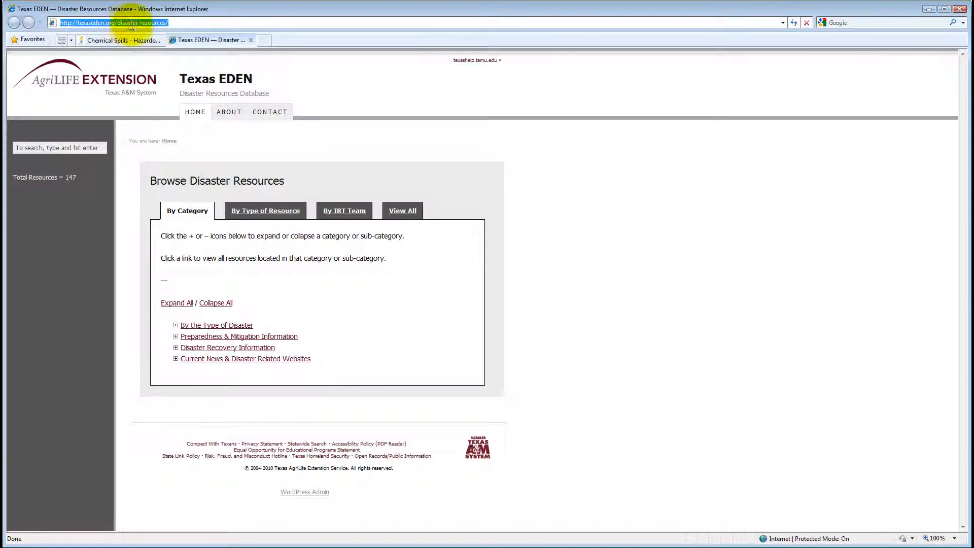
click(171, 24)
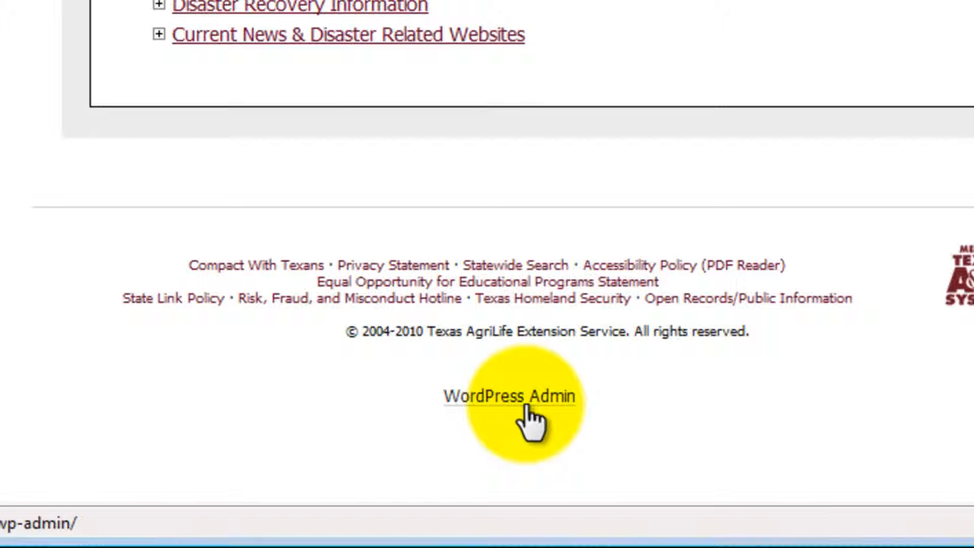
Log in to the Texas EDEN WordPress admin with the admin username and account password.
click(527, 409)
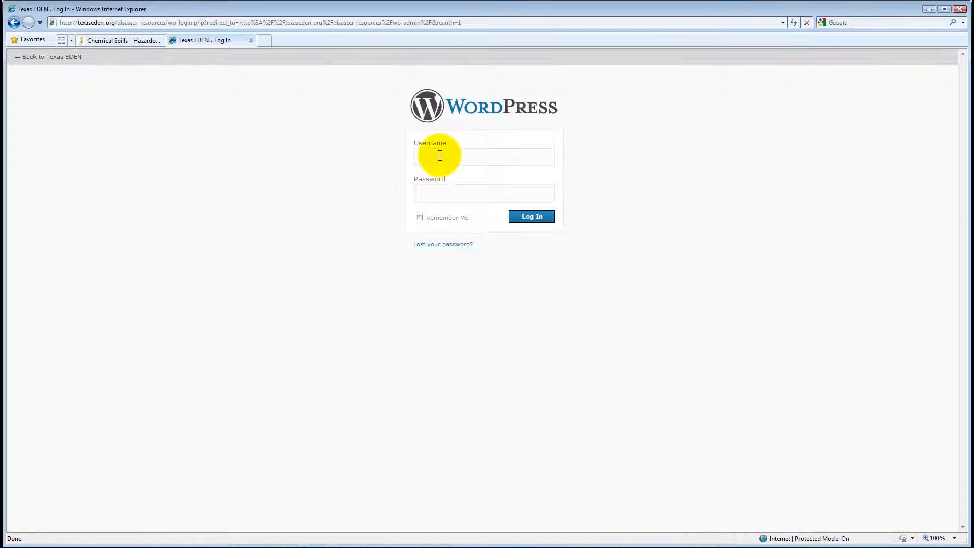
text(admin)
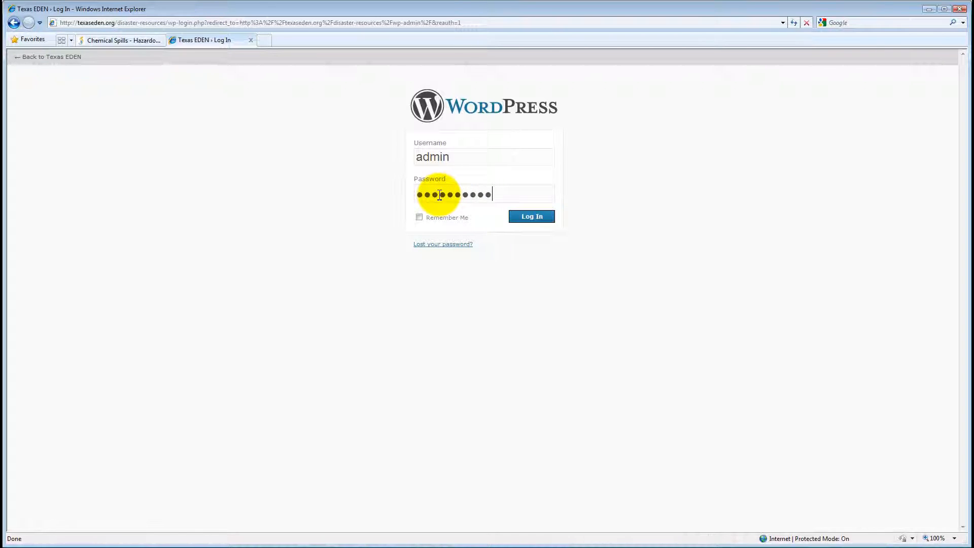
click(515, 218)
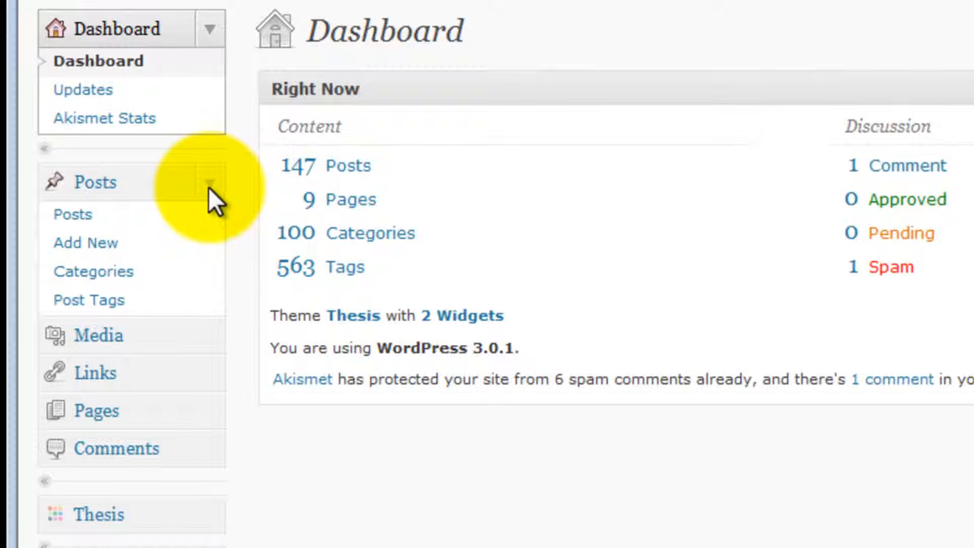
Start a new post and copy the 'Emergency Planning for Chemical Spills' link text.
click(141, 246)
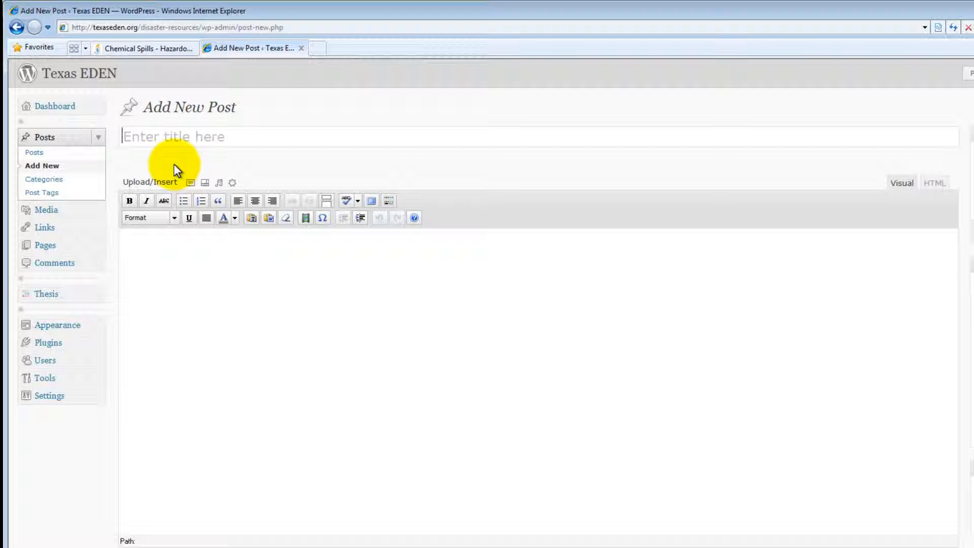
click(204, 138)
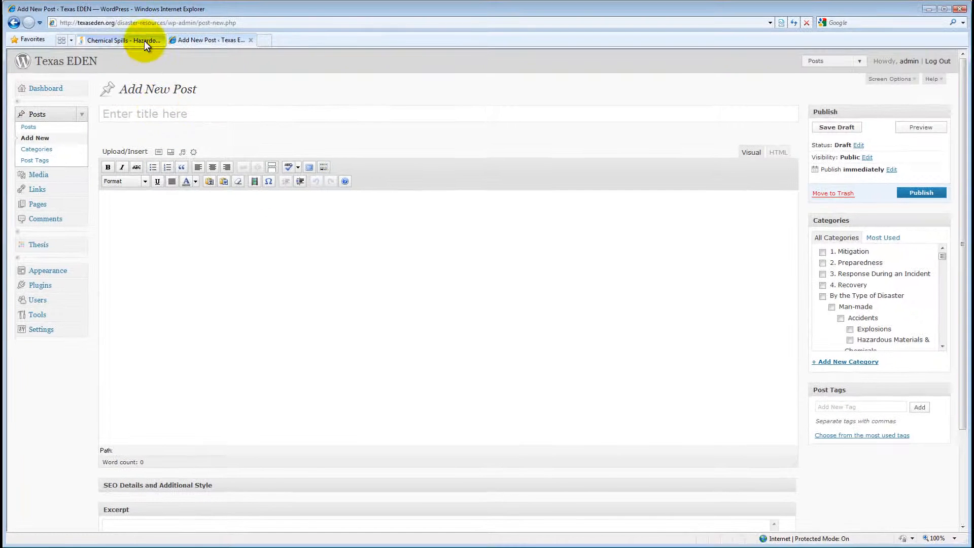
click(144, 41)
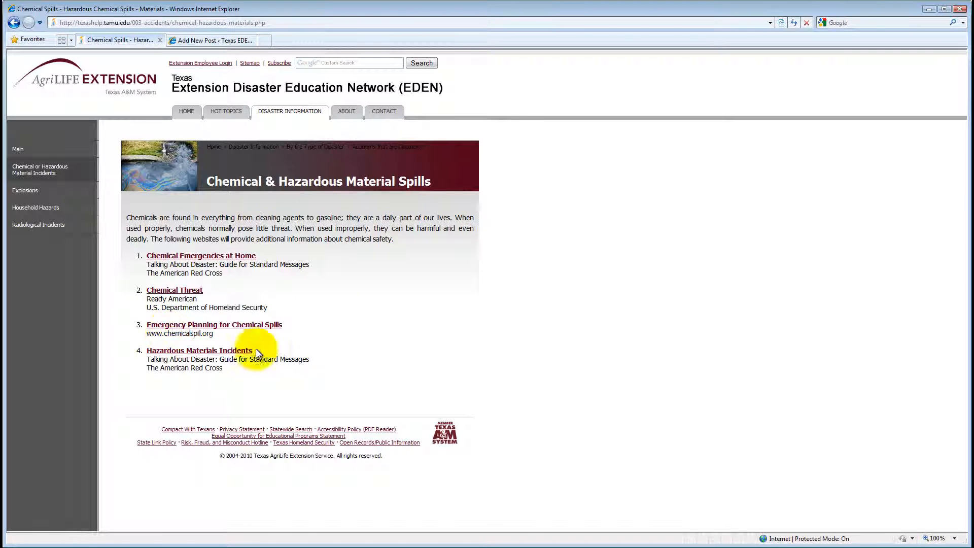
drag(286, 325, 148, 329)
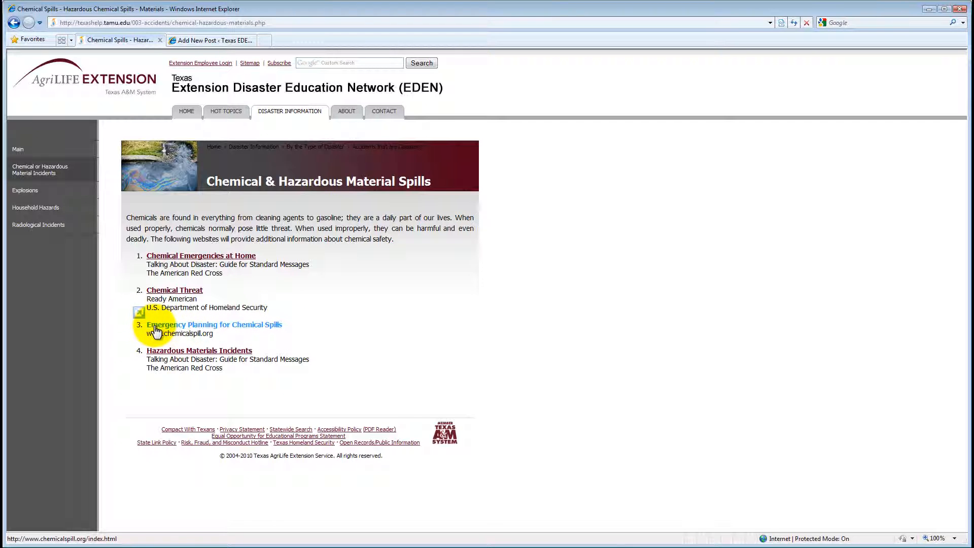
right_click(157, 327)
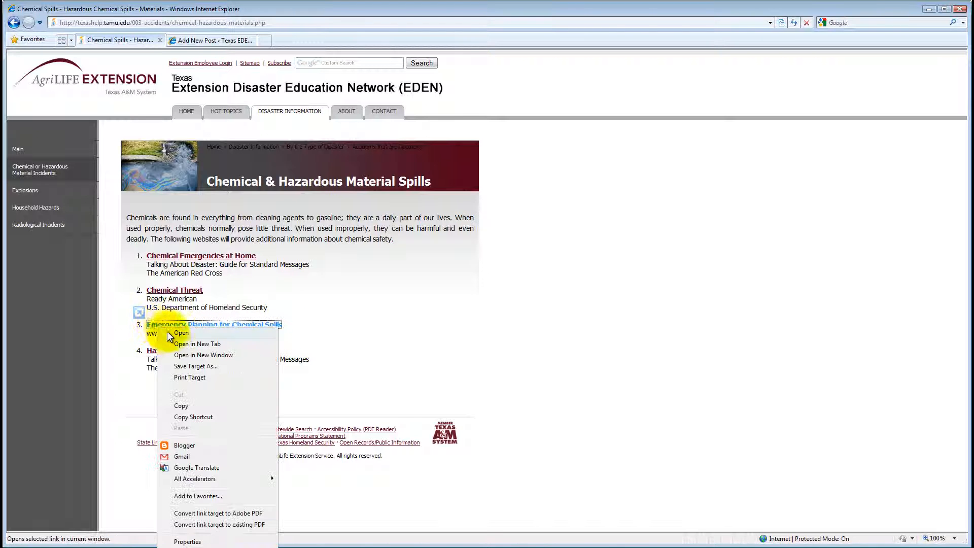
click(178, 405)
click(186, 44)
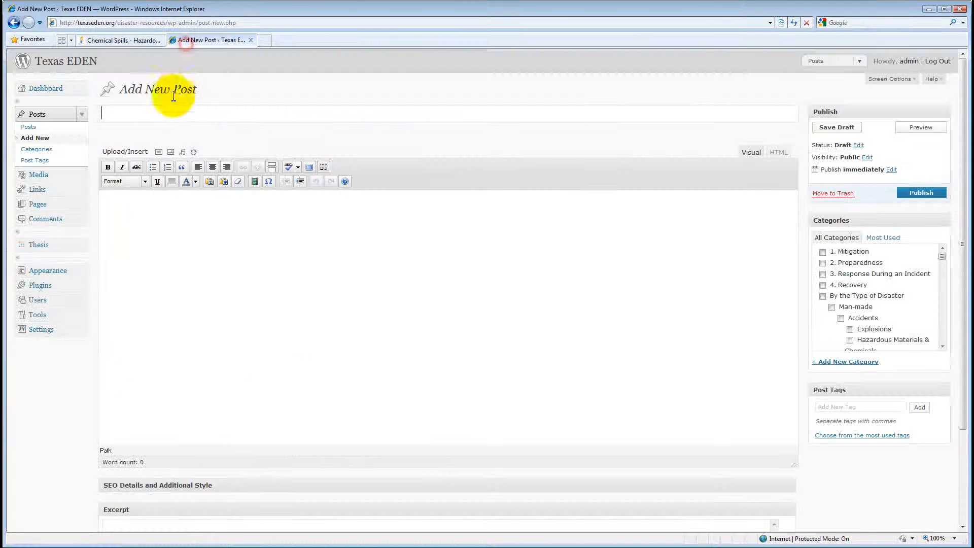
Paste 'Emergency Planning for Chemical Spills' as the post title and shorten the body editor.
click(154, 108)
right_click(144, 112)
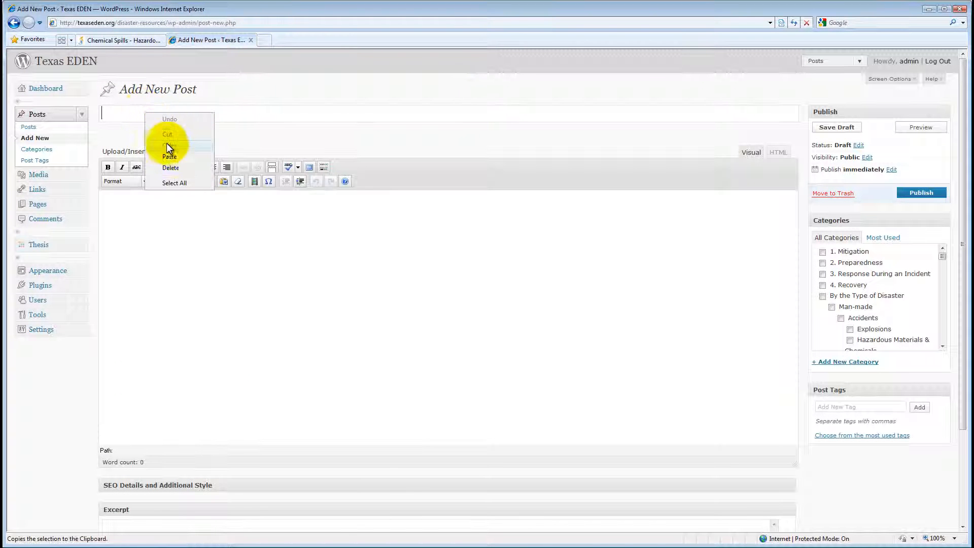
click(167, 160)
click(163, 211)
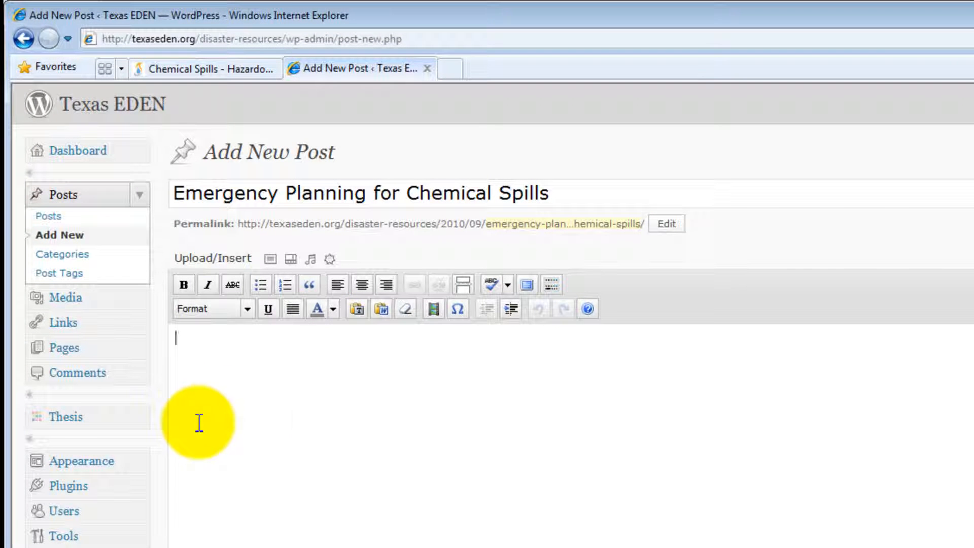
drag(854, 486, 853, 465)
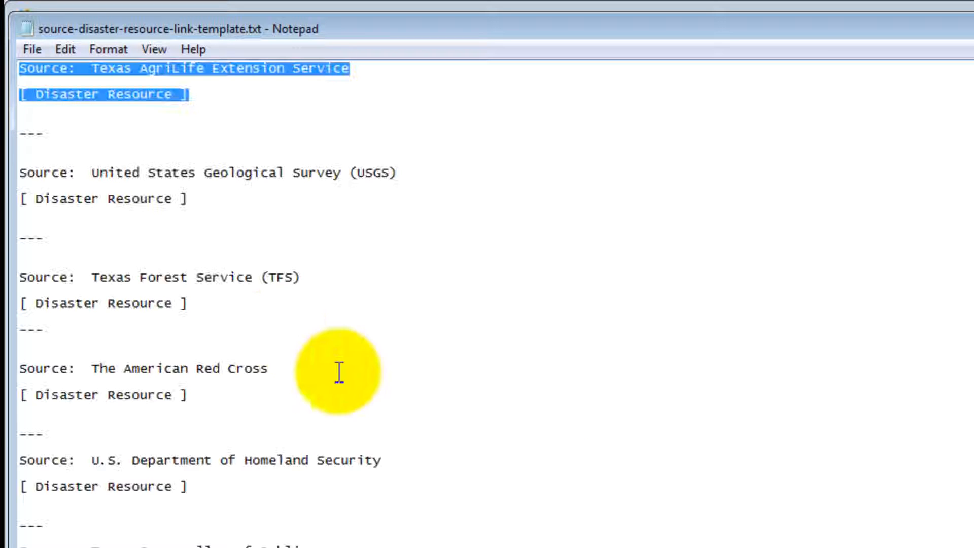
Copy the 'Source: Texas AgriLife Extension Service' and '[ Disaster Resource ]' template lines.
click(119, 134)
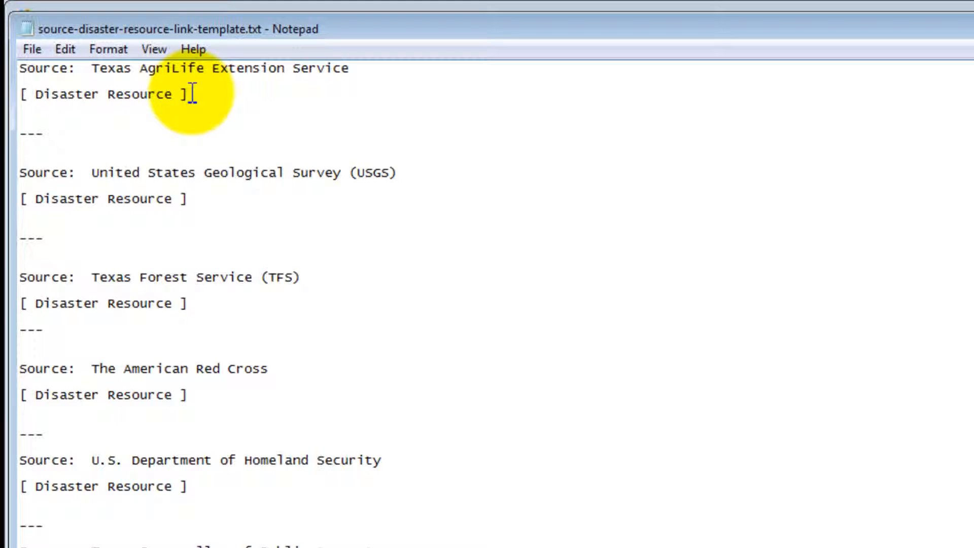
drag(191, 95, 21, 68)
right_click(42, 72)
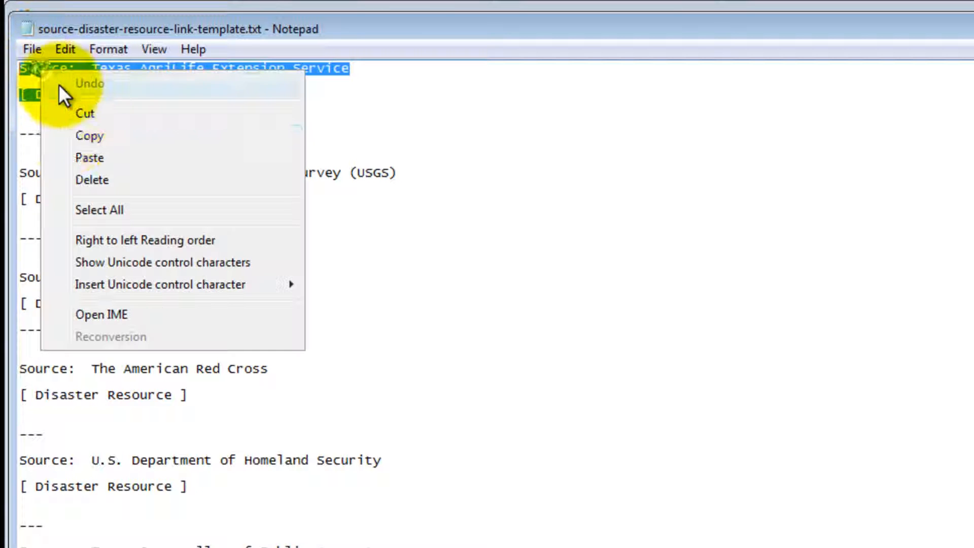
click(68, 135)
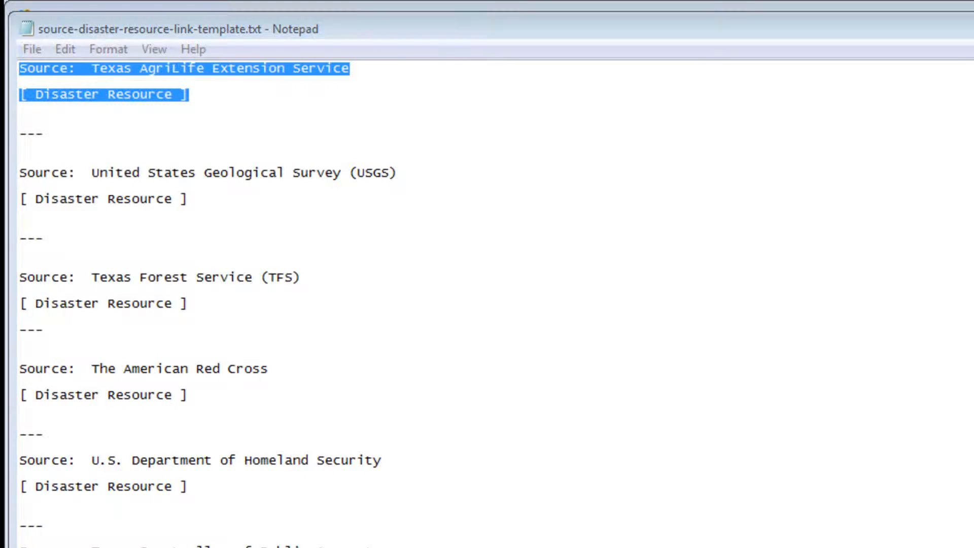
key(alt+Tab)
Paste the template lines into the post body and cut out 'Texas AgriLife Extension Service'.
click(239, 412)
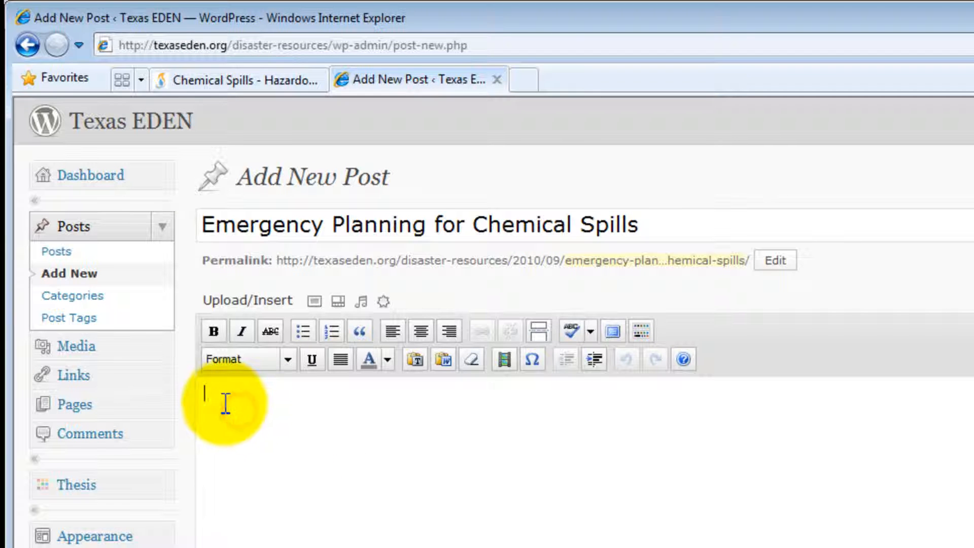
right_click(218, 398)
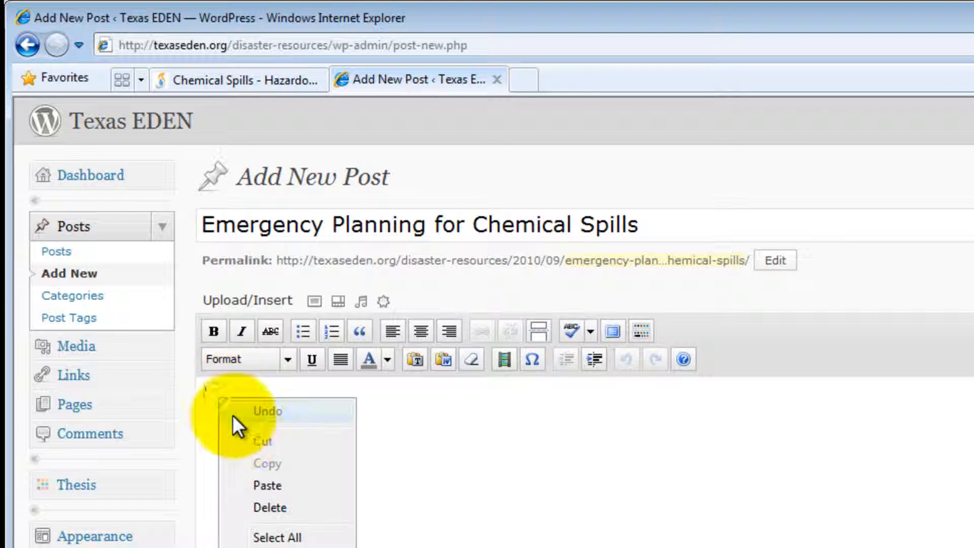
click(257, 479)
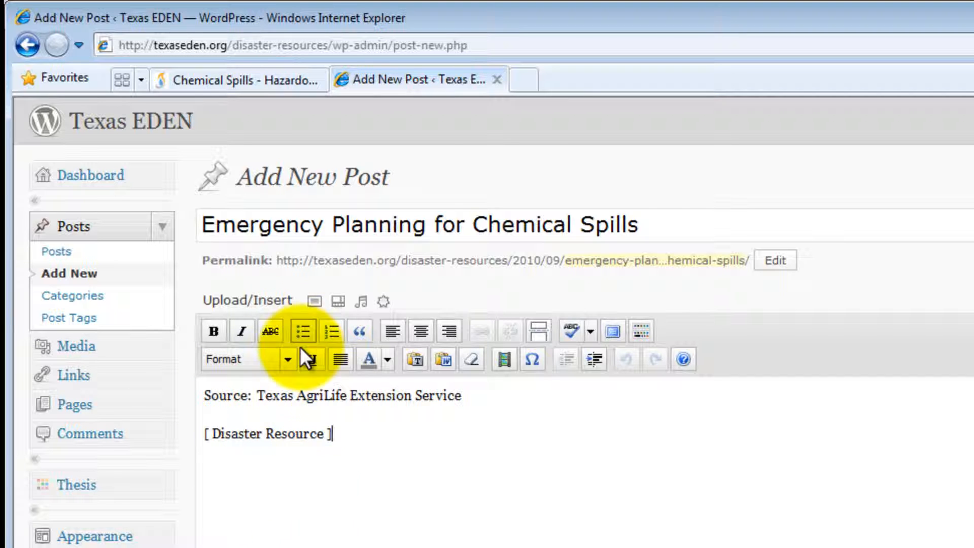
drag(461, 396, 267, 395)
key(ctrl+x)
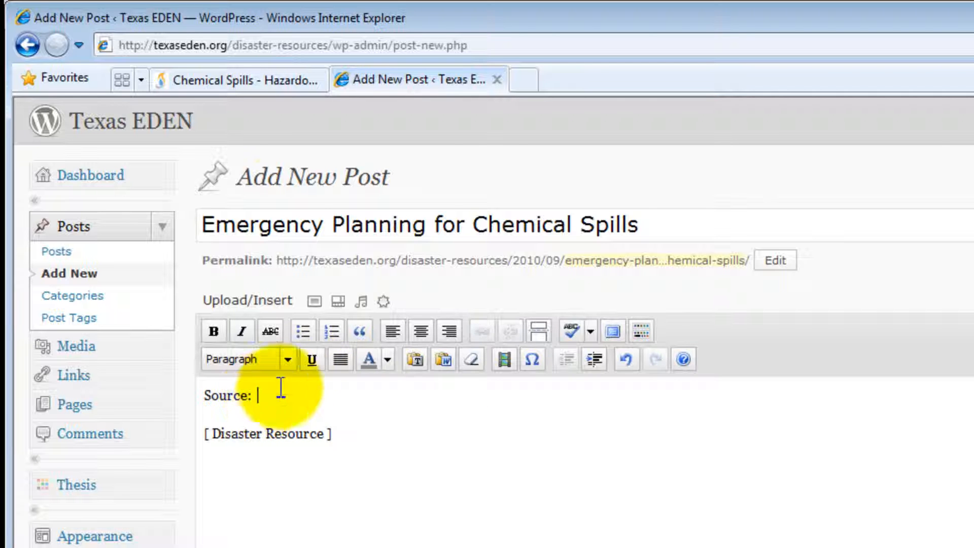
click(249, 79)
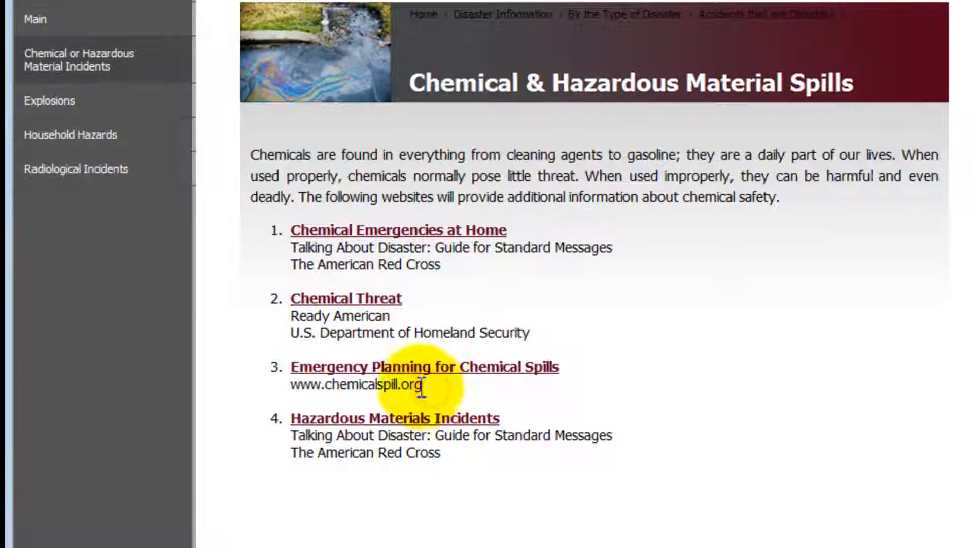
click(425, 374)
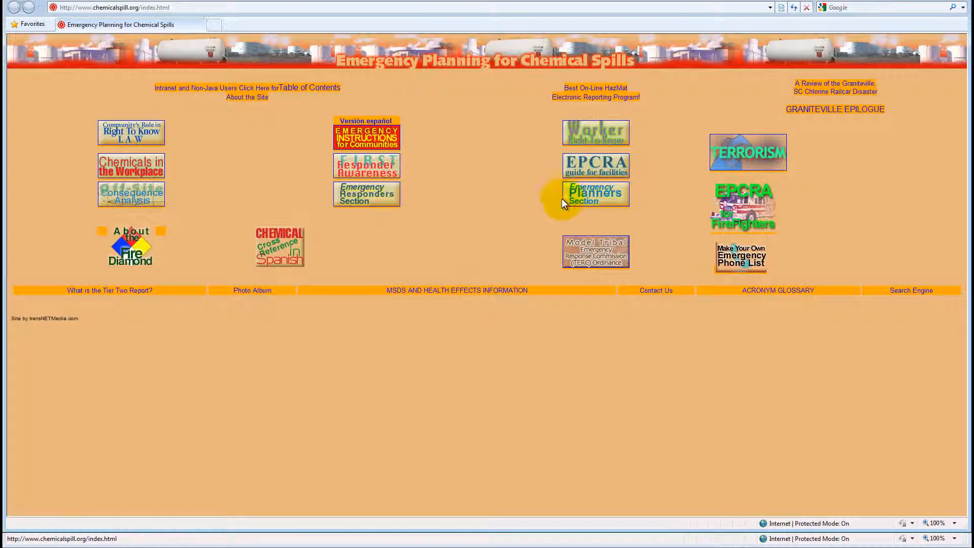
click(958, 3)
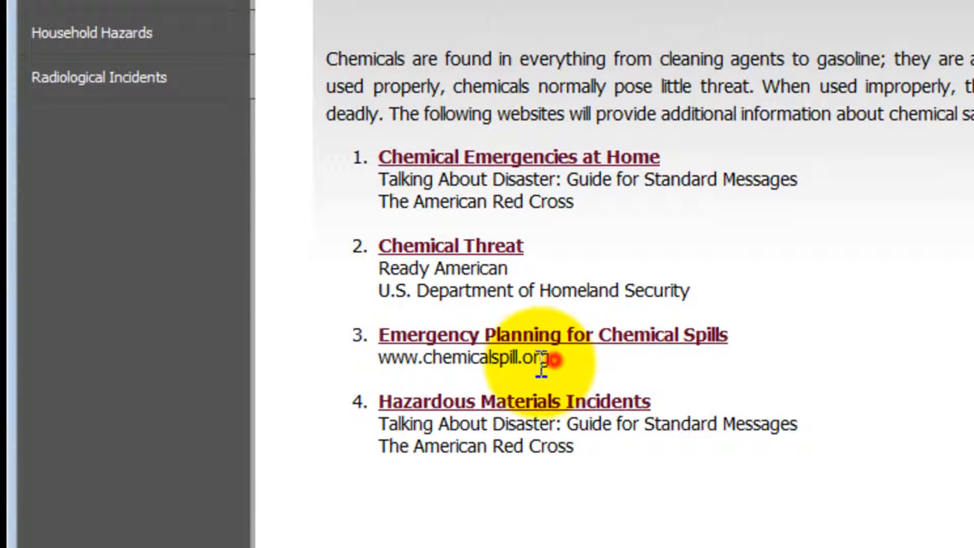
drag(379, 363, 550, 361)
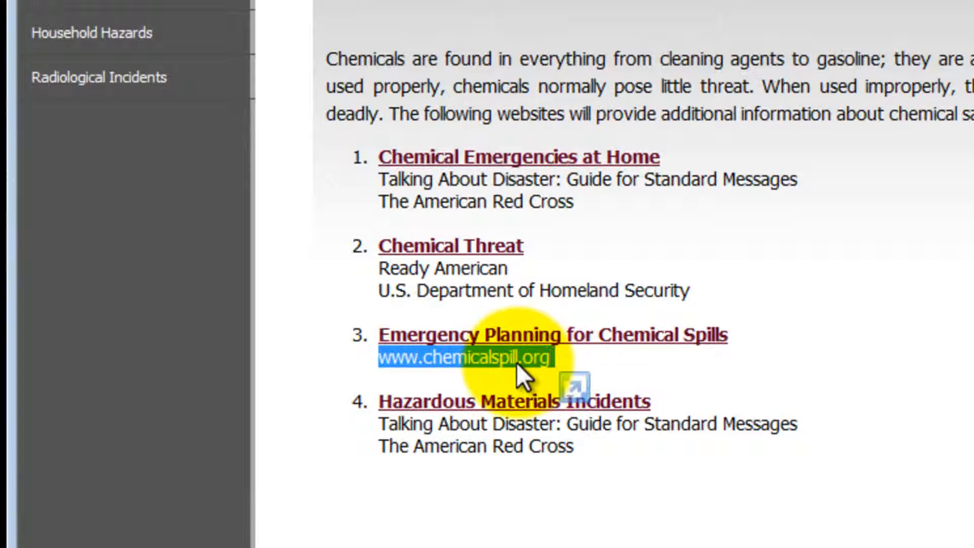
right_click(520, 366)
click(558, 412)
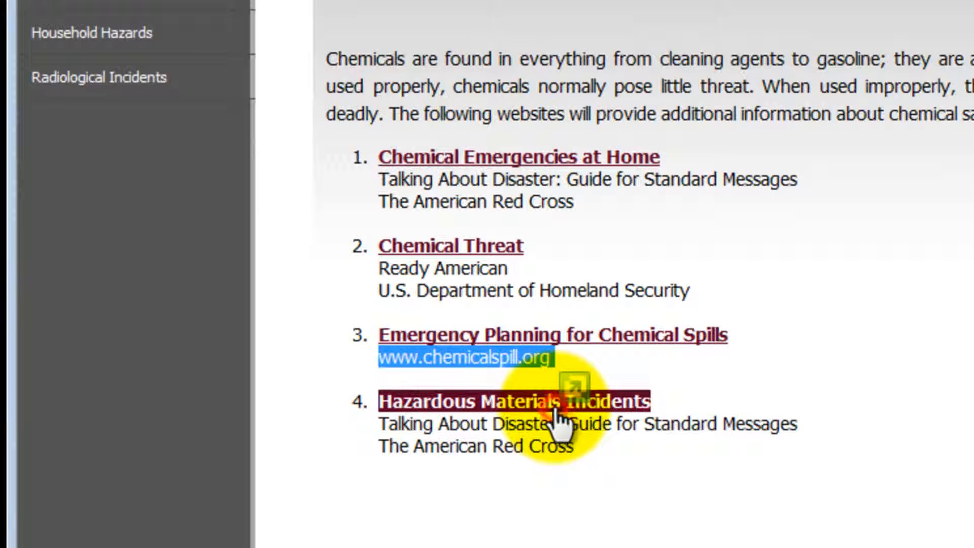
click(523, 302)
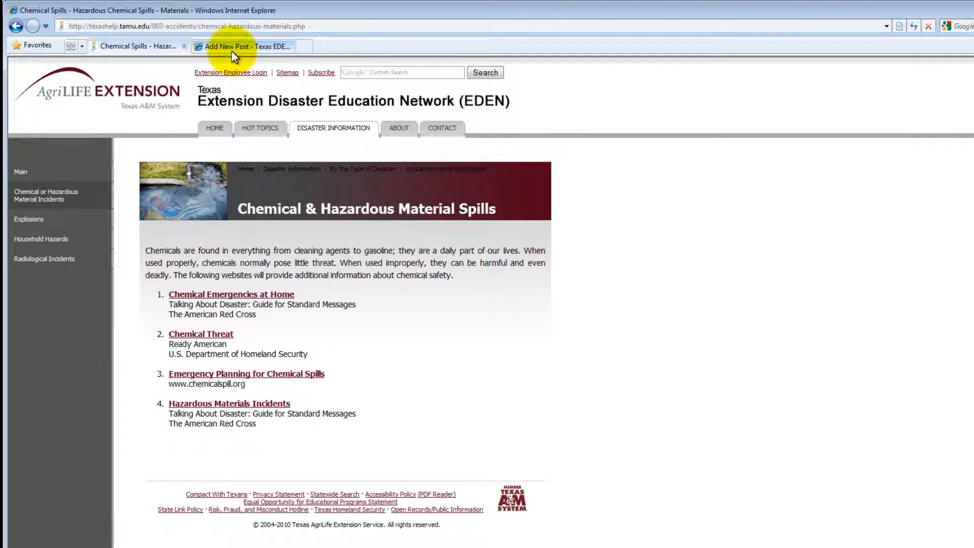
click(231, 47)
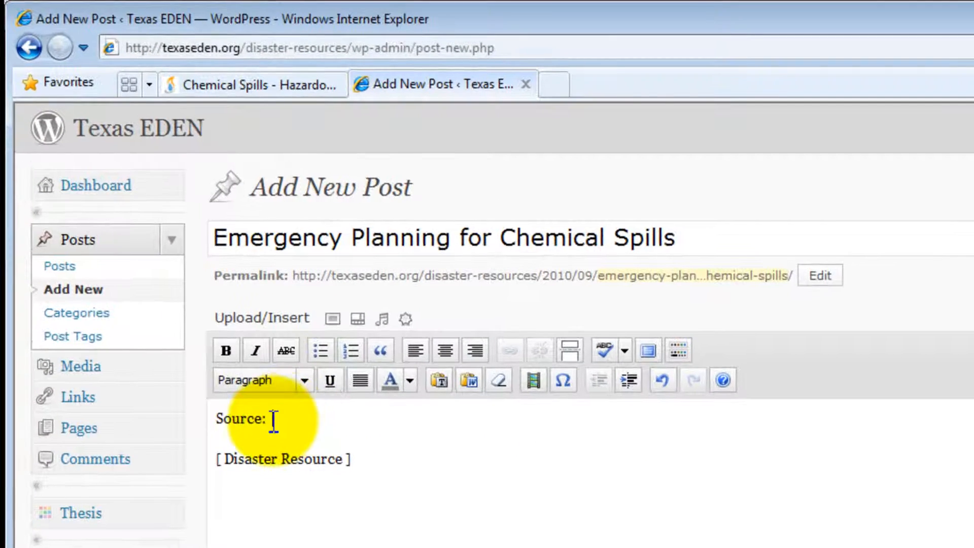
right_click(274, 420)
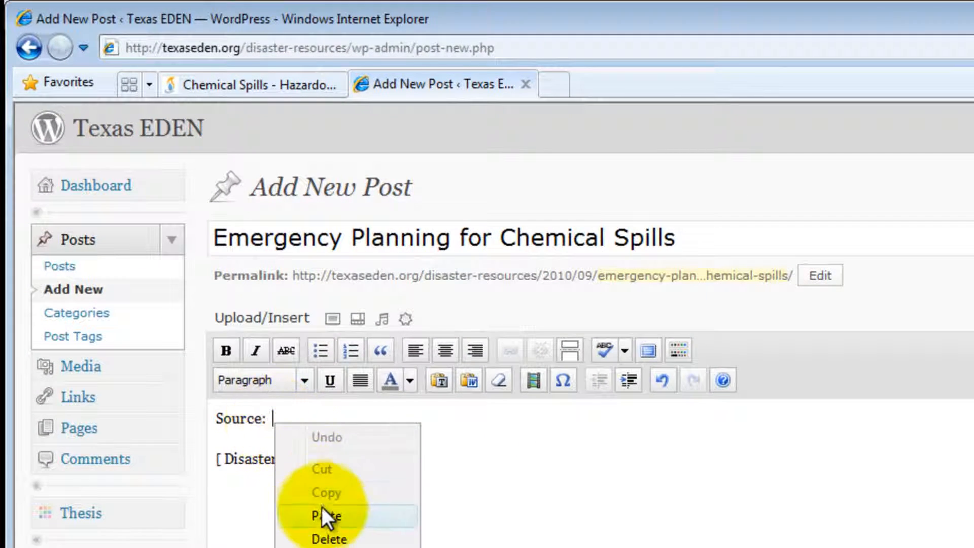
click(322, 511)
click(313, 462)
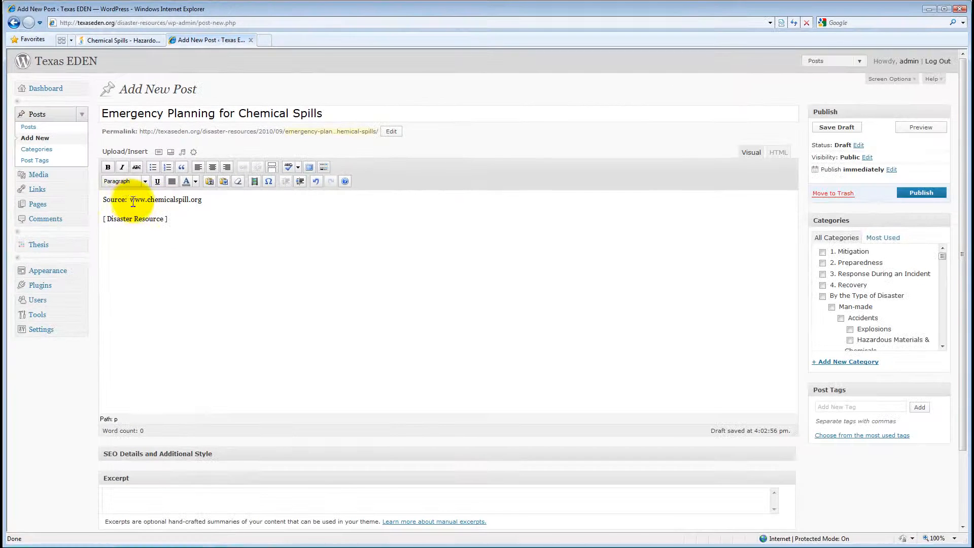
drag(242, 381, 207, 393)
click(107, 167)
click(130, 206)
click(165, 219)
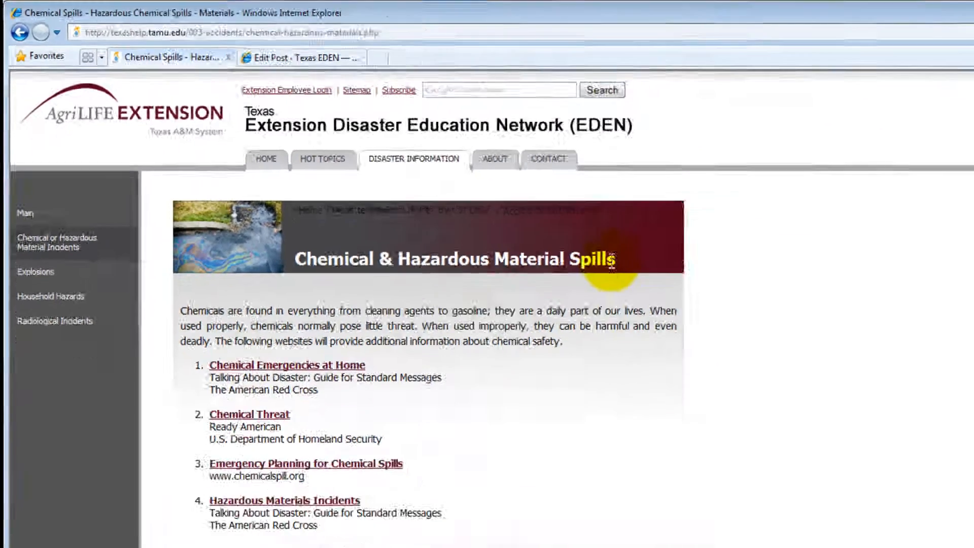
Review the Chemical & Hazardous Material Spills heading, then go back to the WordPress post editor.
drag(910, 388, 518, 375)
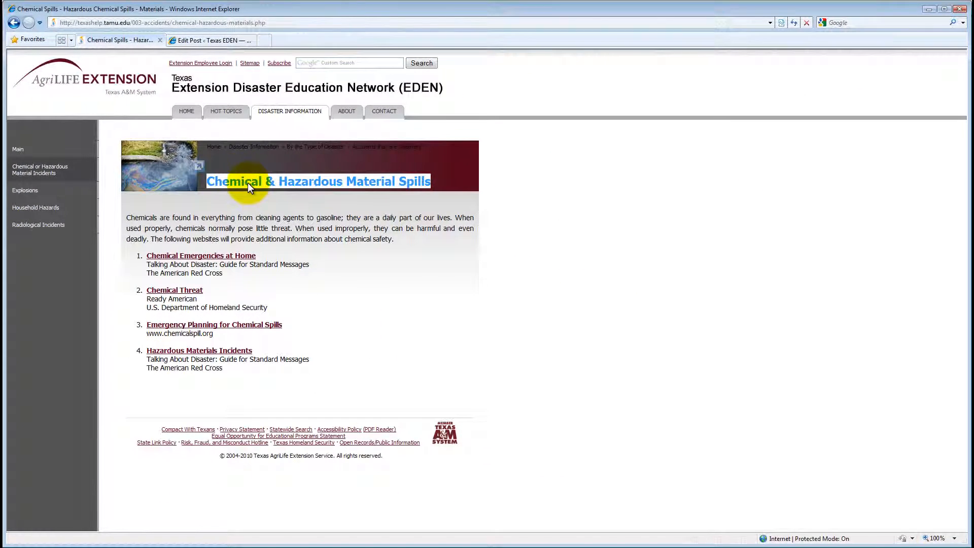
click(206, 42)
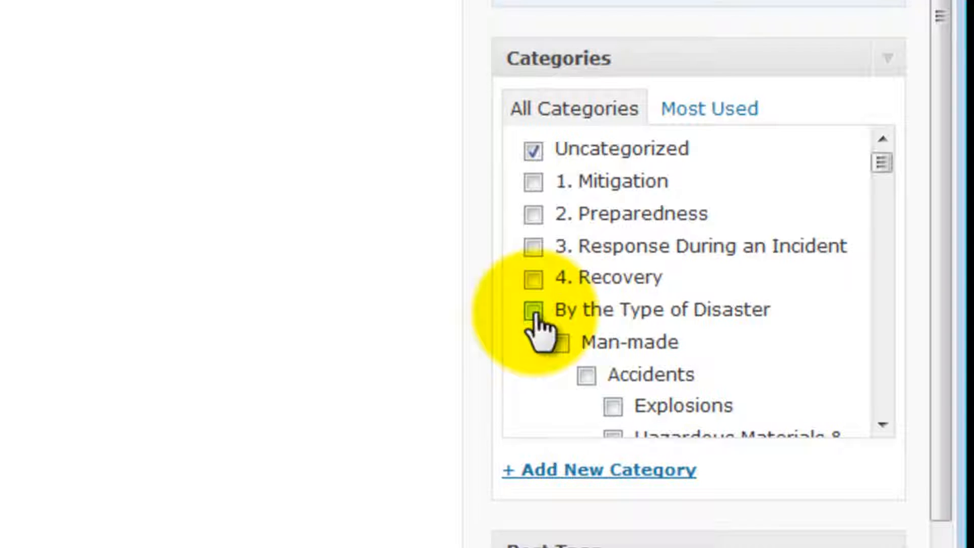
Tick By the Type of Disaster, Man-made, Accidents and Hazardous Materials & Chemicals, then save the draft.
click(533, 311)
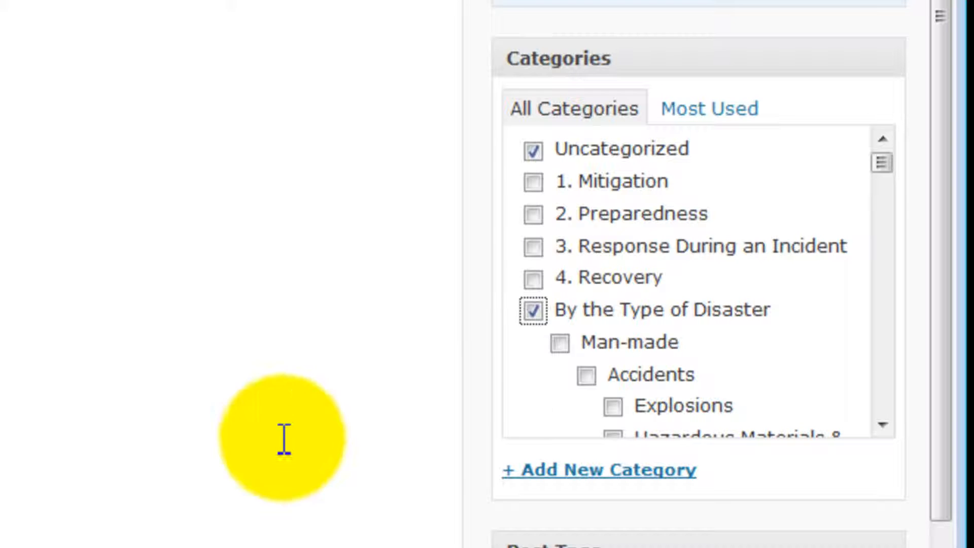
click(560, 343)
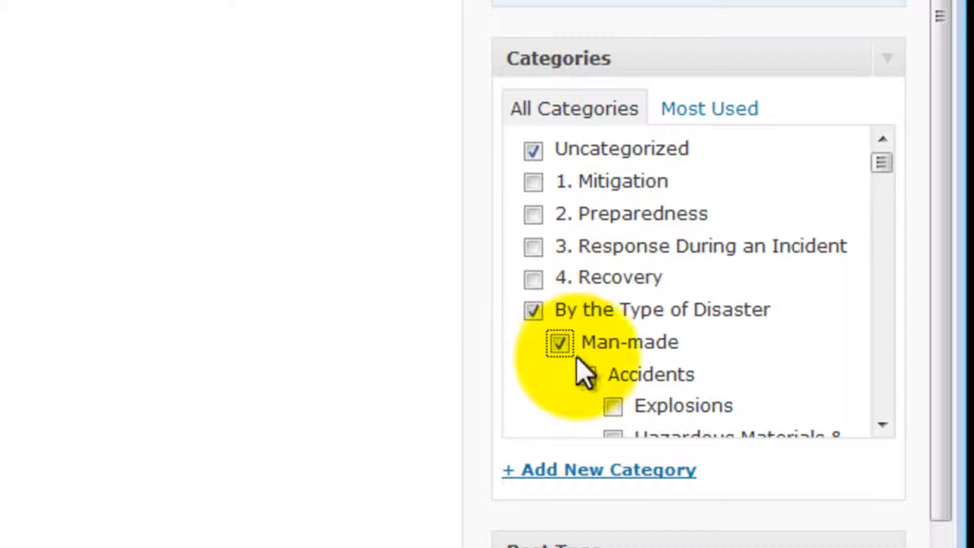
click(585, 377)
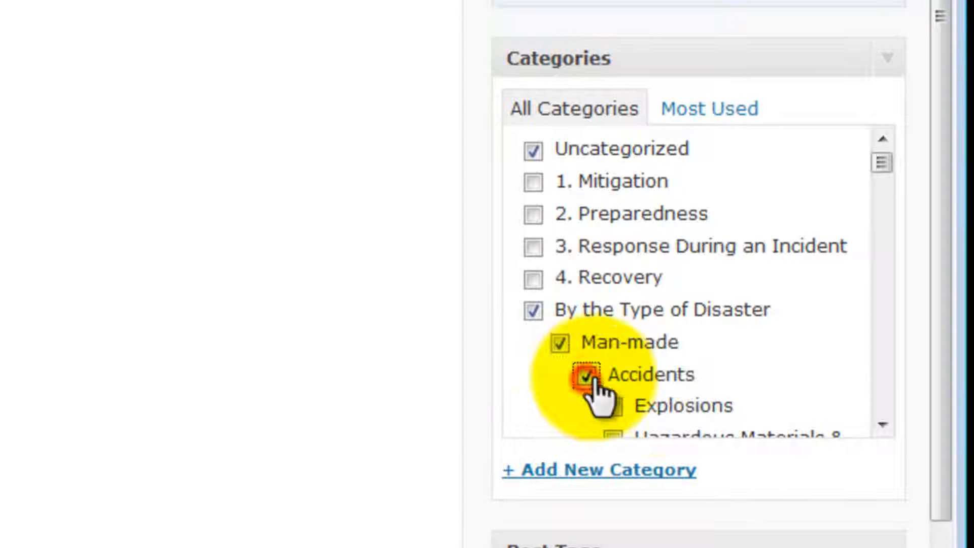
click(886, 426)
click(885, 426)
click(886, 425)
click(885, 425)
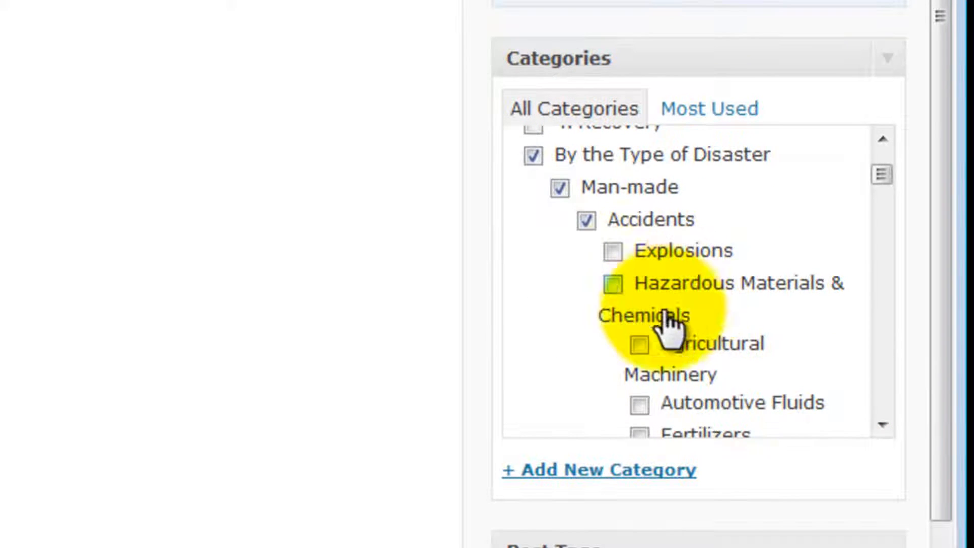
click(612, 286)
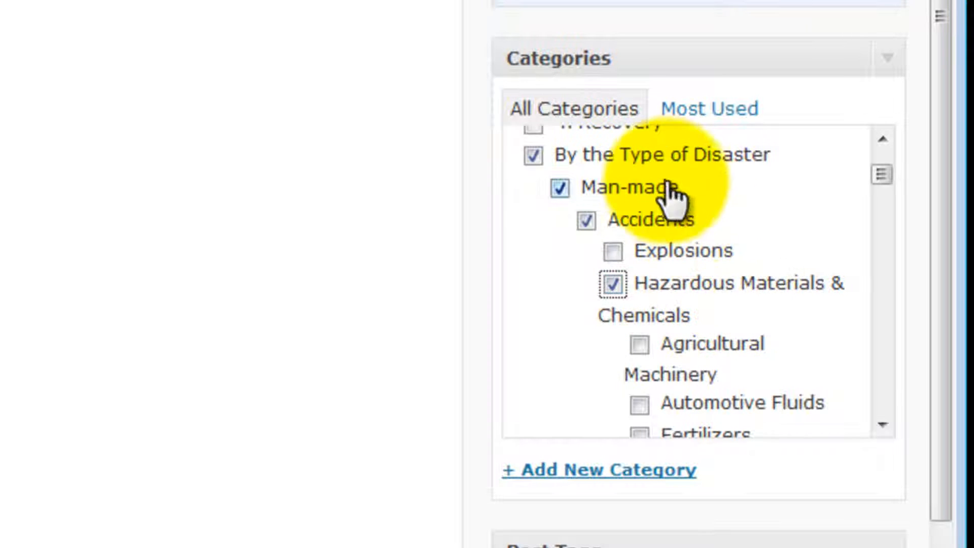
drag(882, 177, 892, 159)
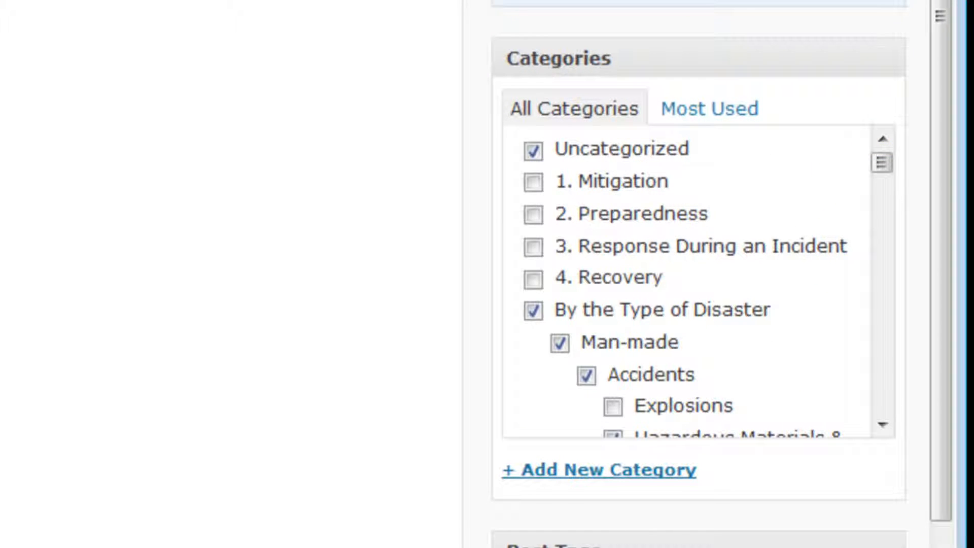
click(796, 63)
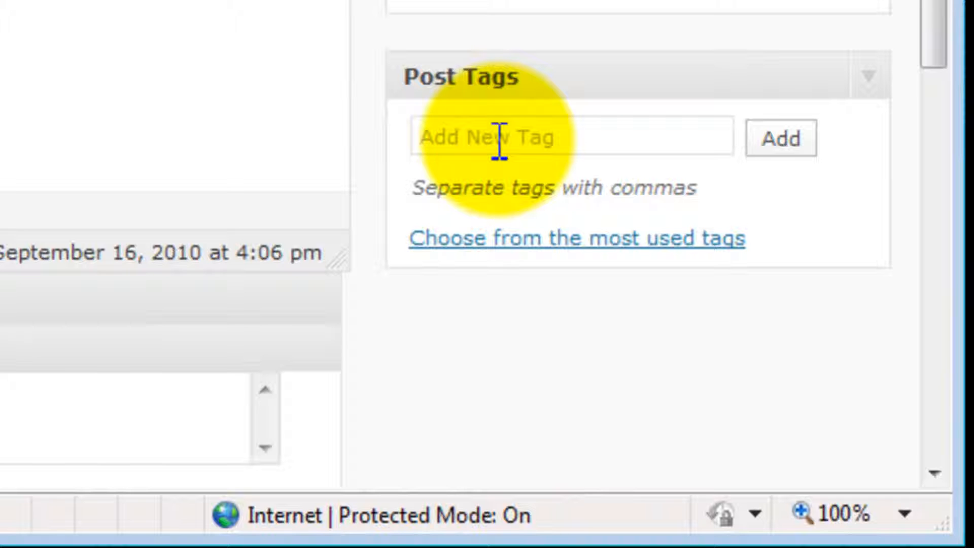
Add the existing tag 'web resources ( with link )' in the Post Tags box.
click(500, 138)
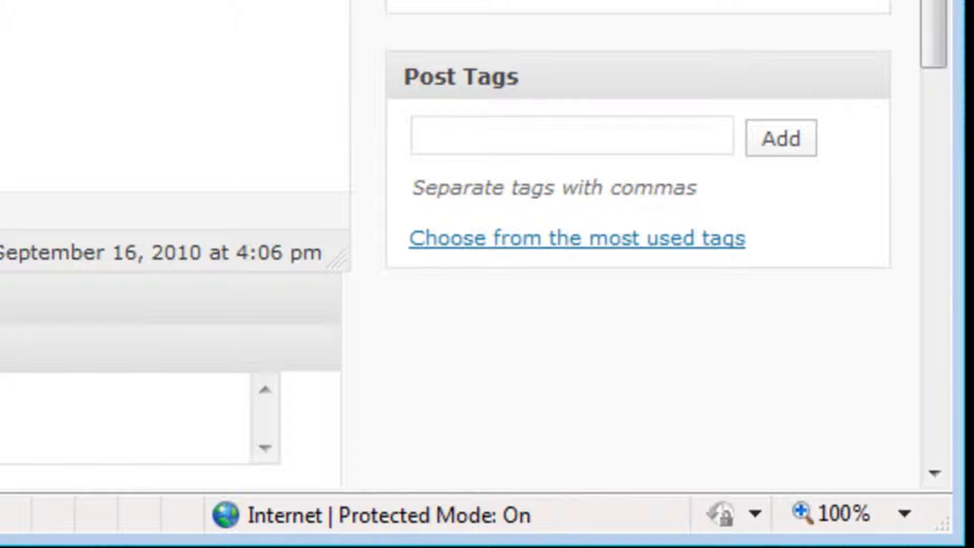
click(476, 141)
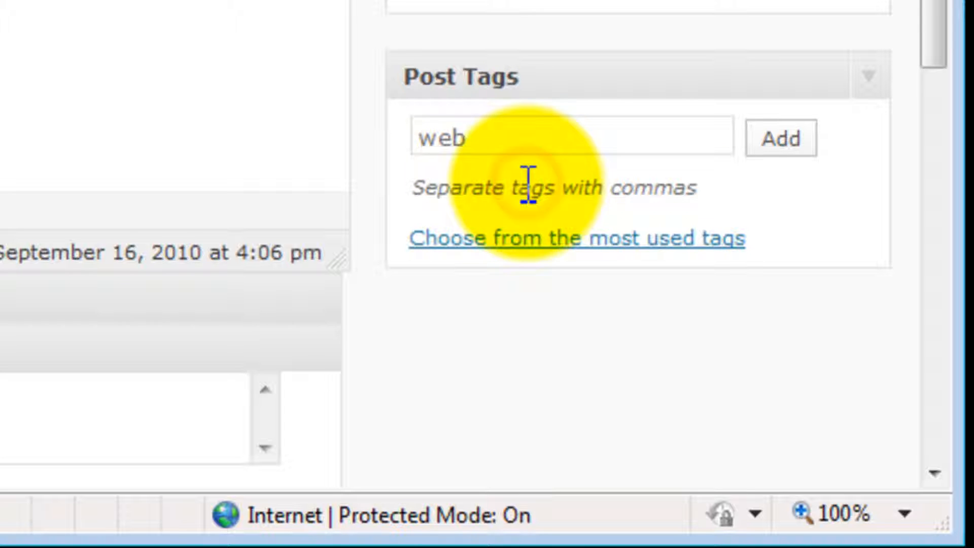
drag(498, 140, 406, 169)
key(BackSpace)
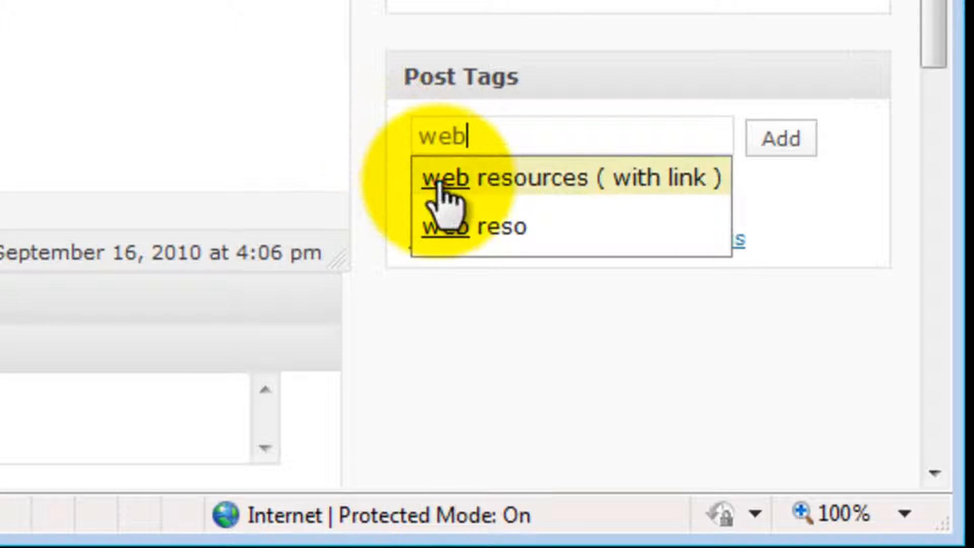
click(429, 184)
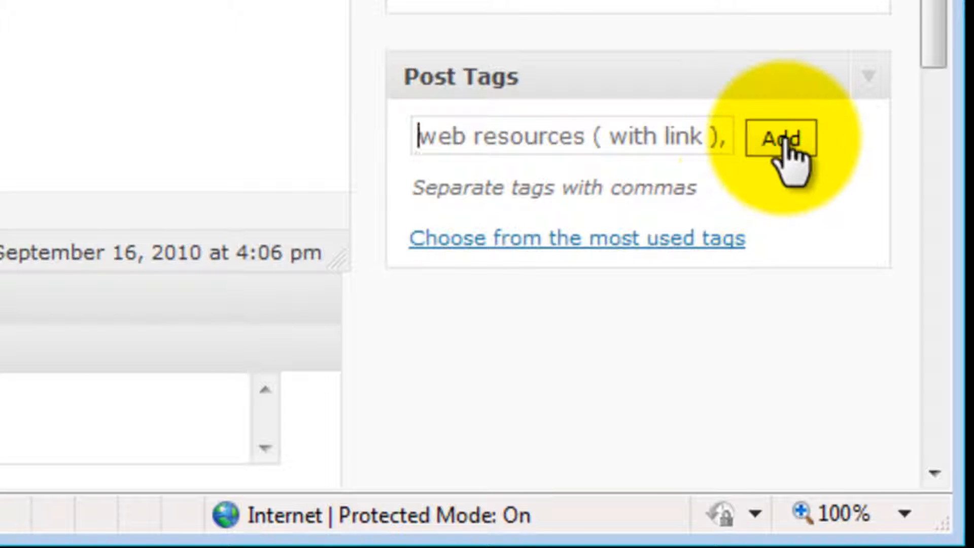
click(783, 142)
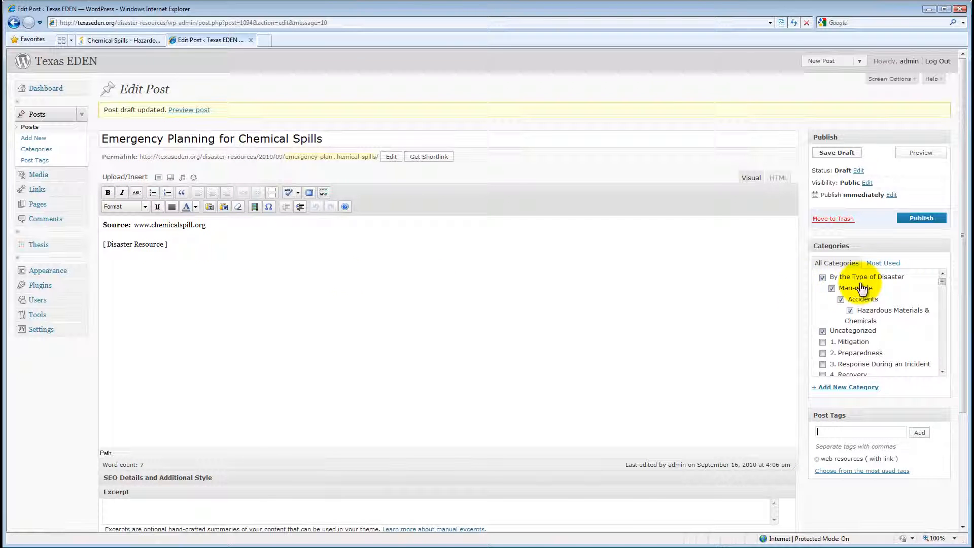
Save the draft, select 'Disaster Resource' in the post, and switch to Notepad's link file.
click(854, 160)
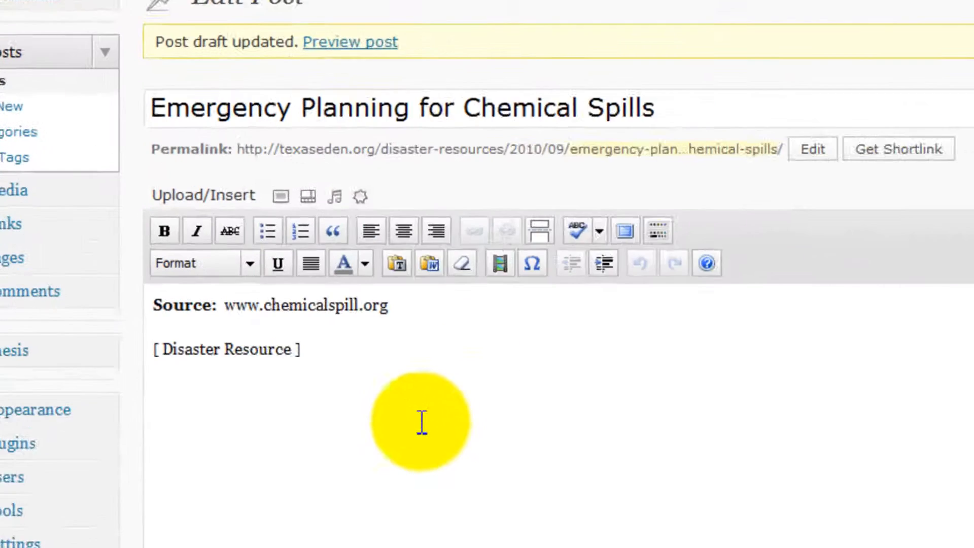
drag(292, 349, 188, 349)
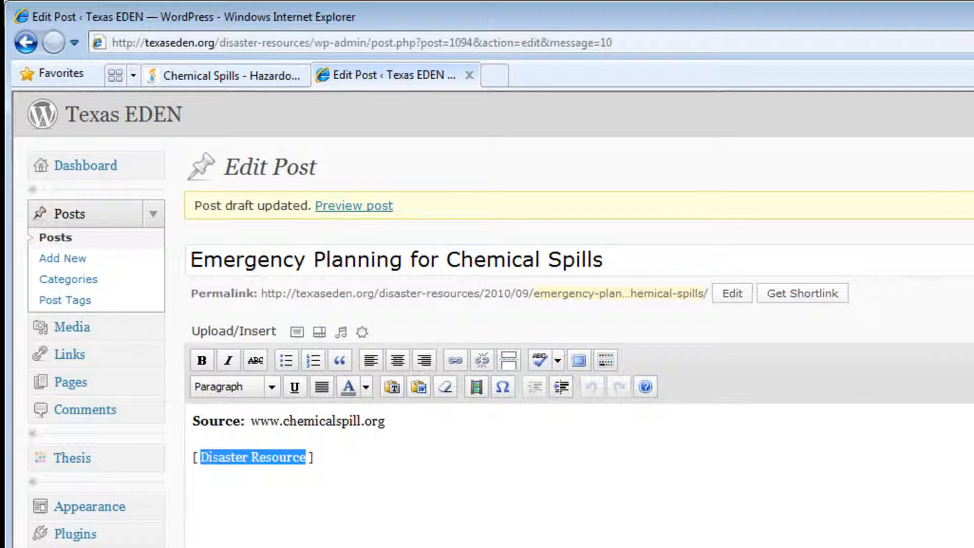
key(alt+Tab)
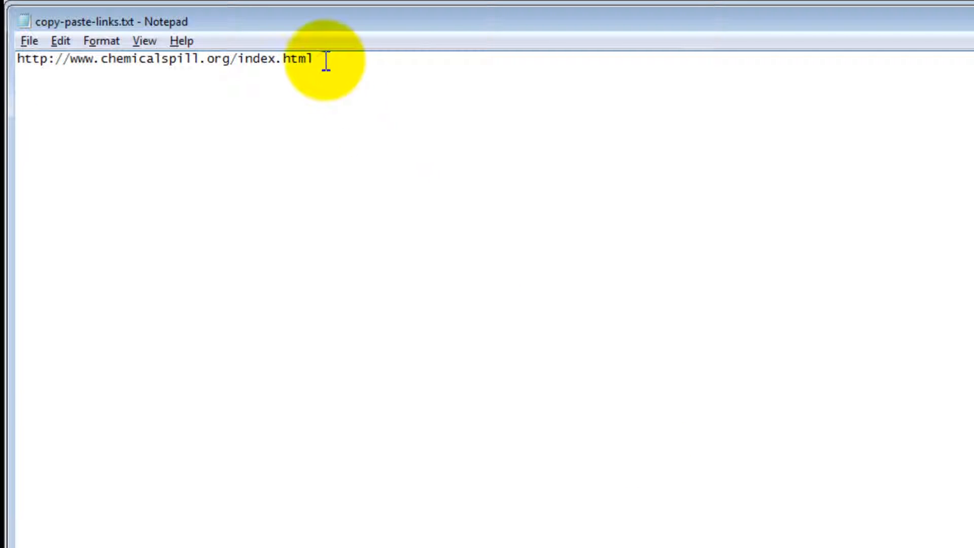
drag(321, 60, 18, 60)
right_click(56, 64)
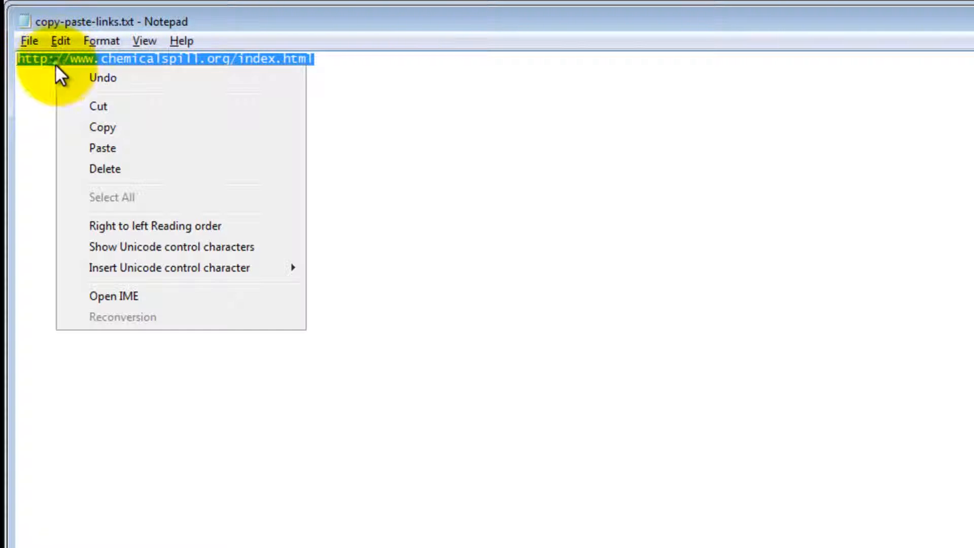
click(96, 127)
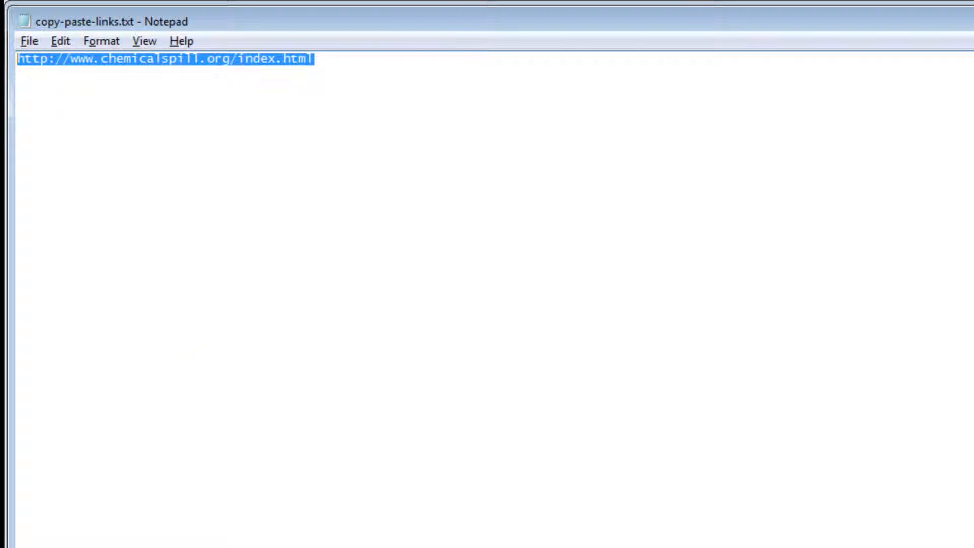
key(alt+Tab)
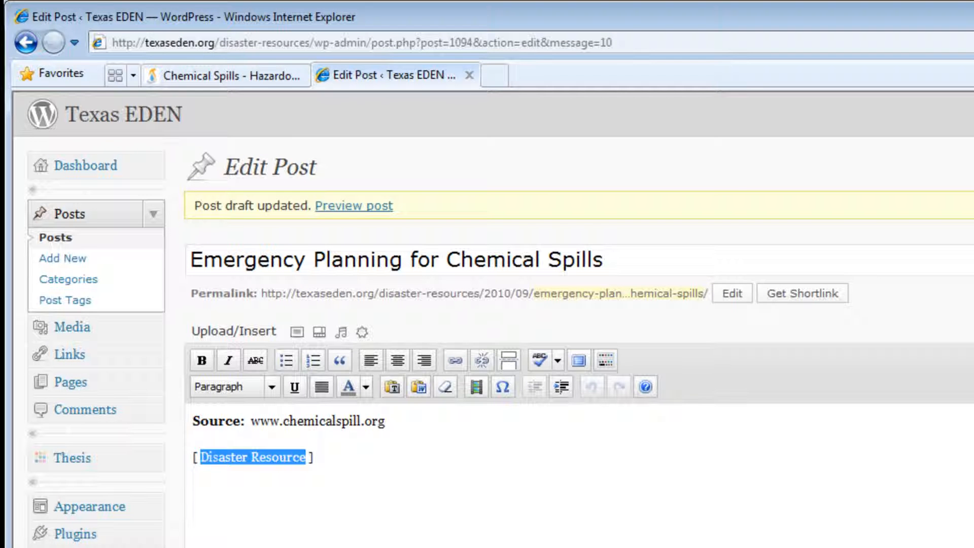
click(436, 542)
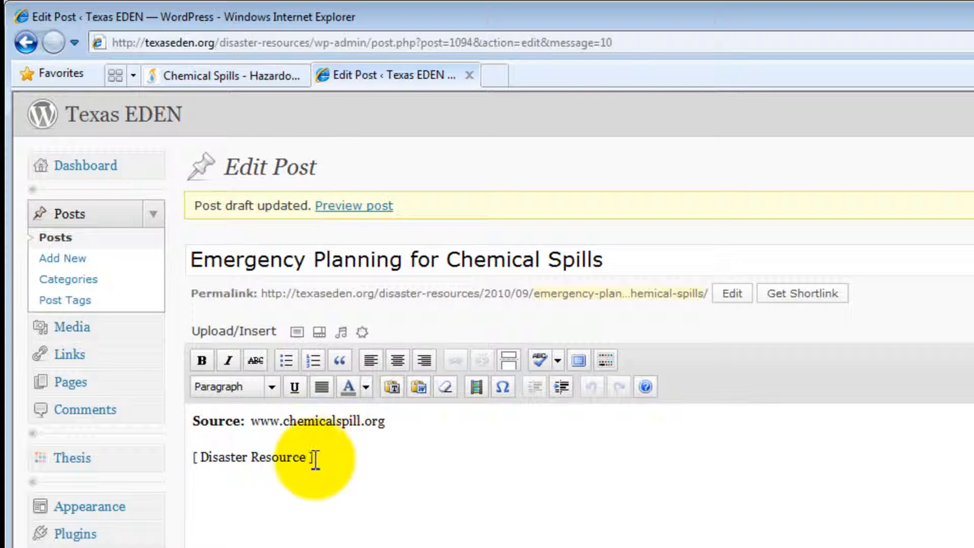
drag(306, 457, 224, 468)
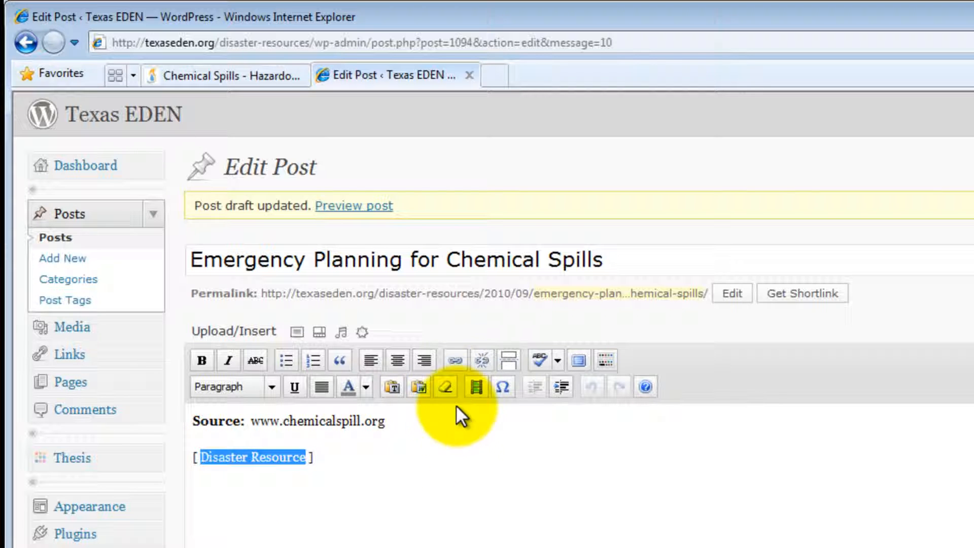
click(457, 366)
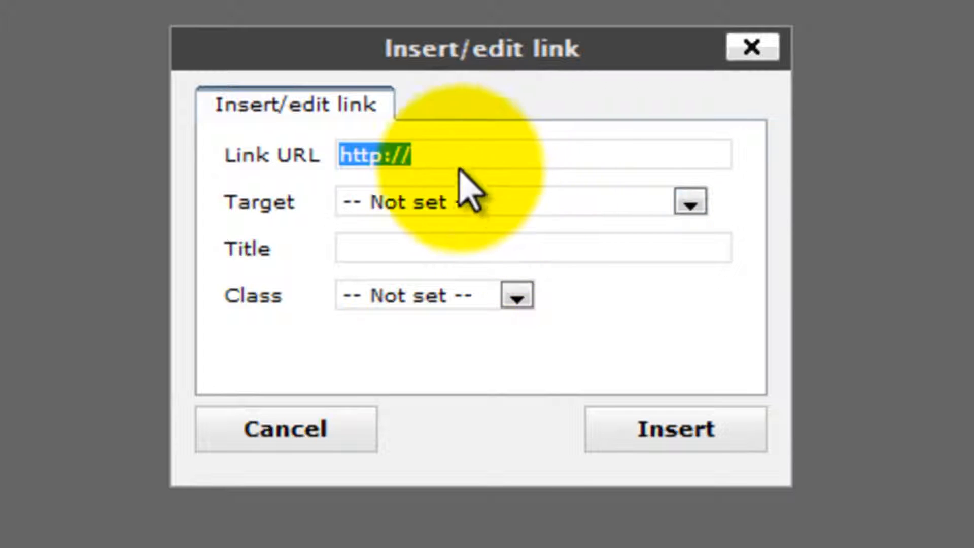
drag(419, 156, 322, 160)
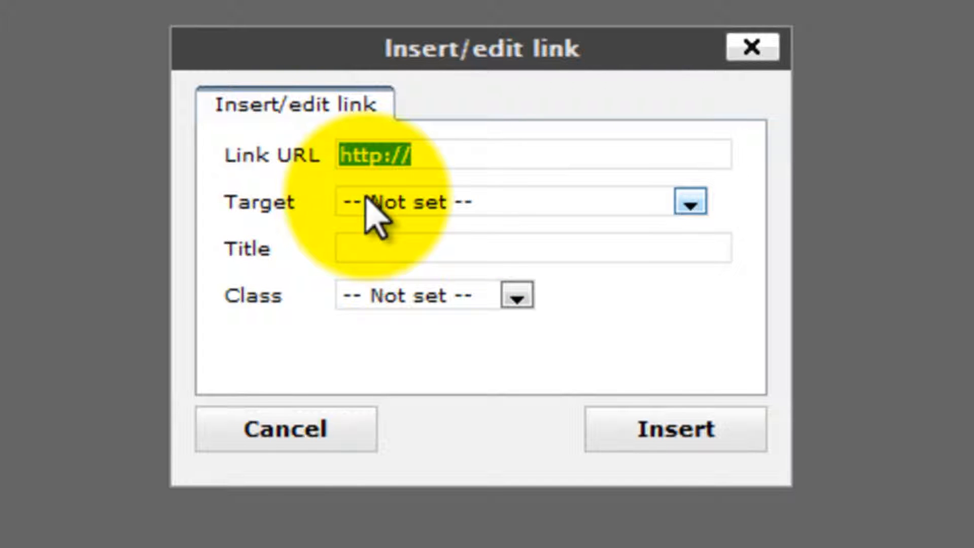
key(Delete)
right_click(362, 151)
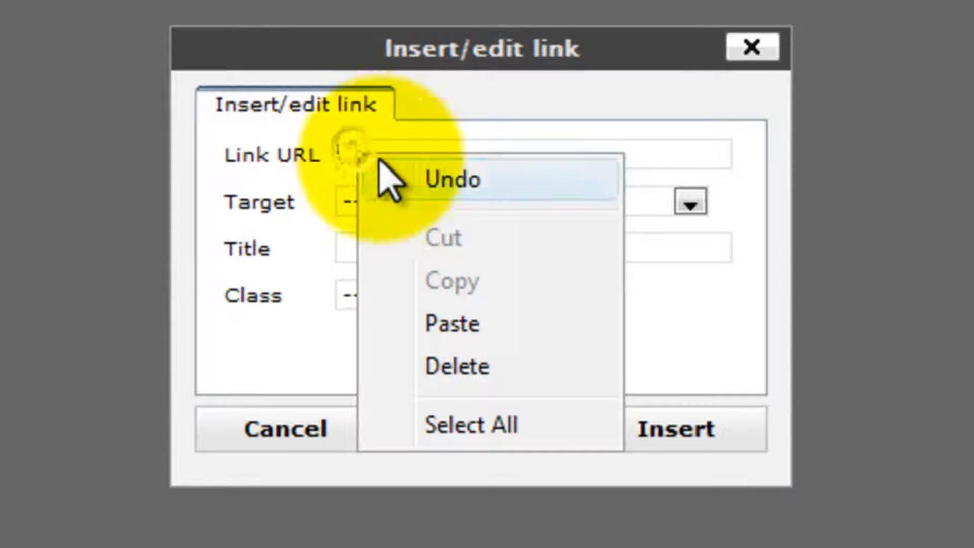
click(448, 312)
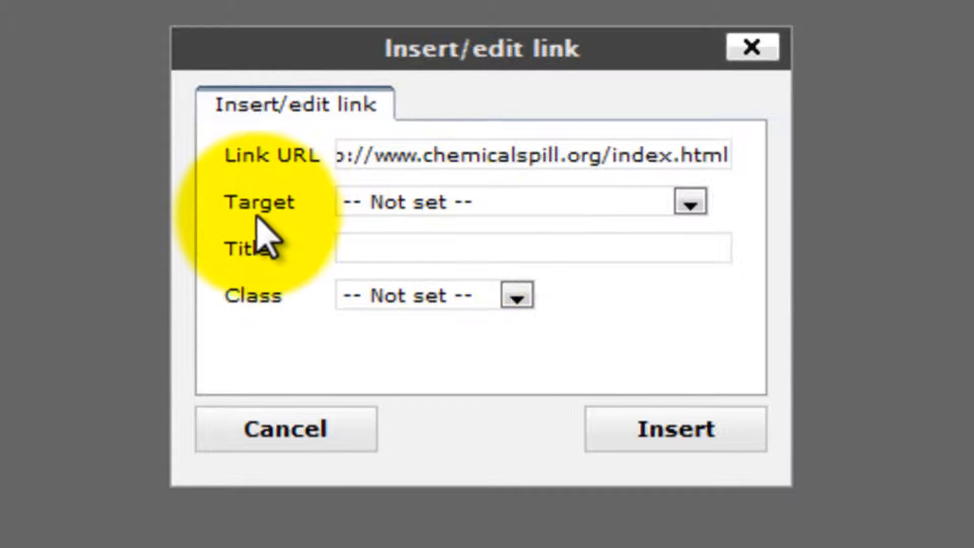
click(363, 204)
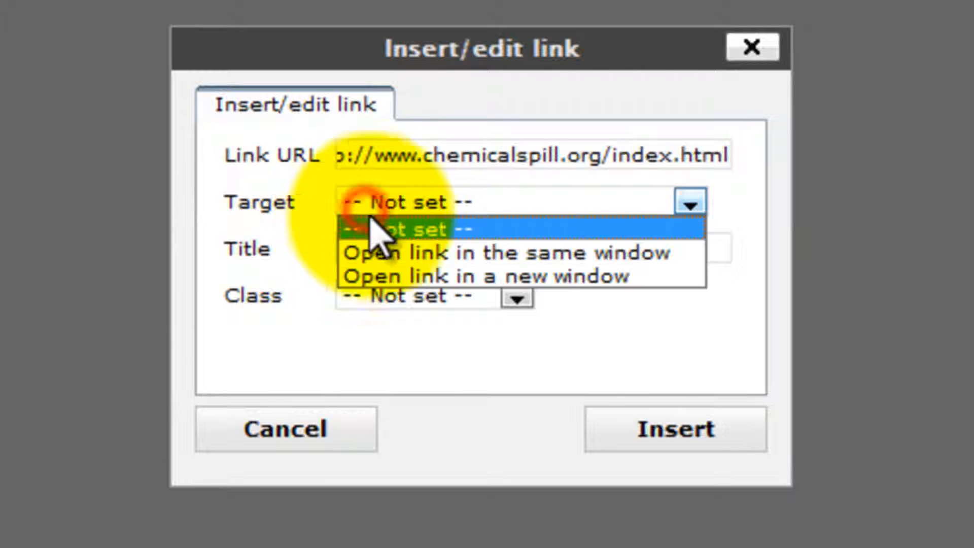
click(393, 274)
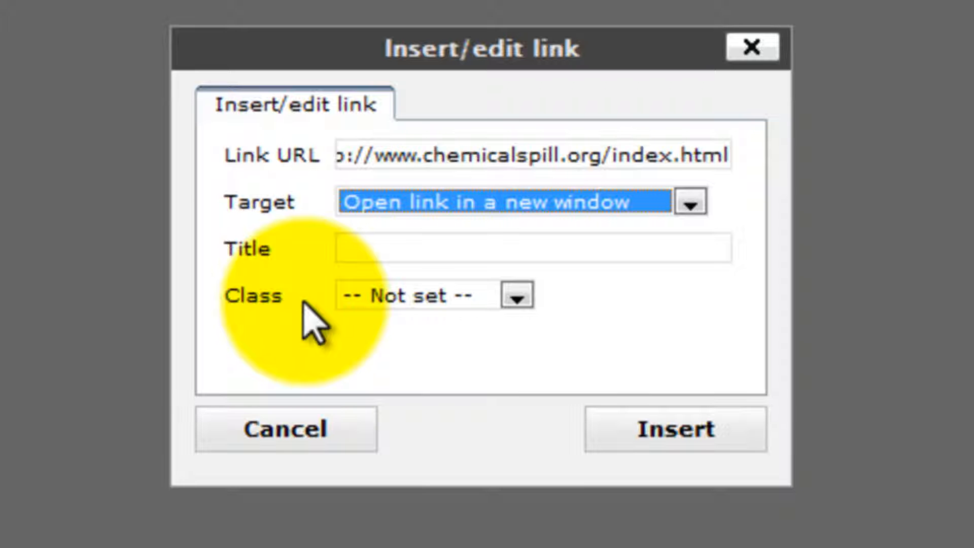
click(685, 439)
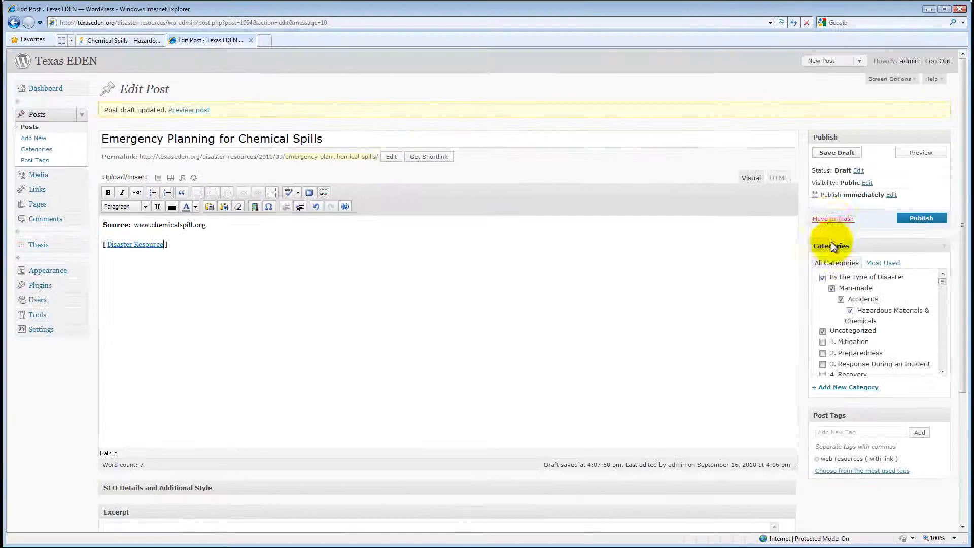
Save the draft, preview the post, test the Disaster Resource link, and close the preview.
click(835, 154)
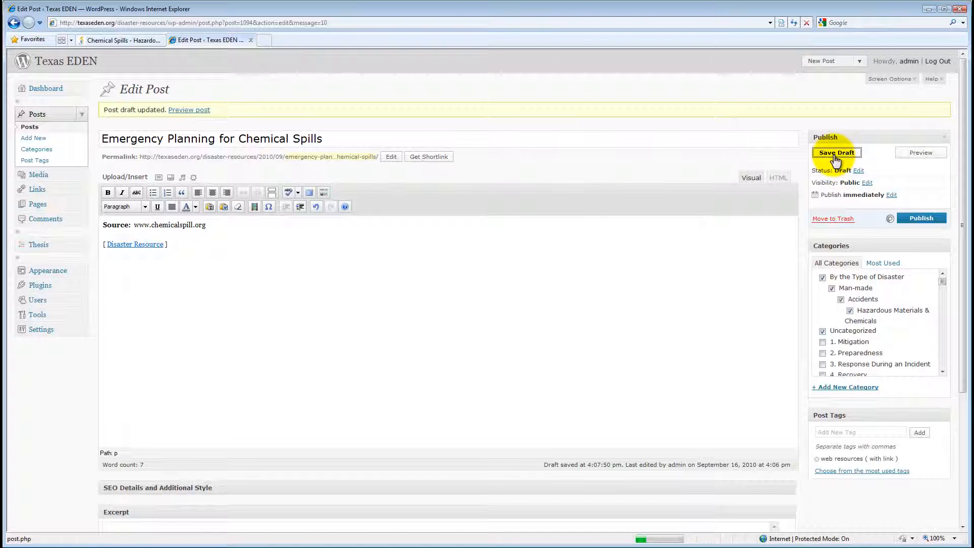
click(920, 156)
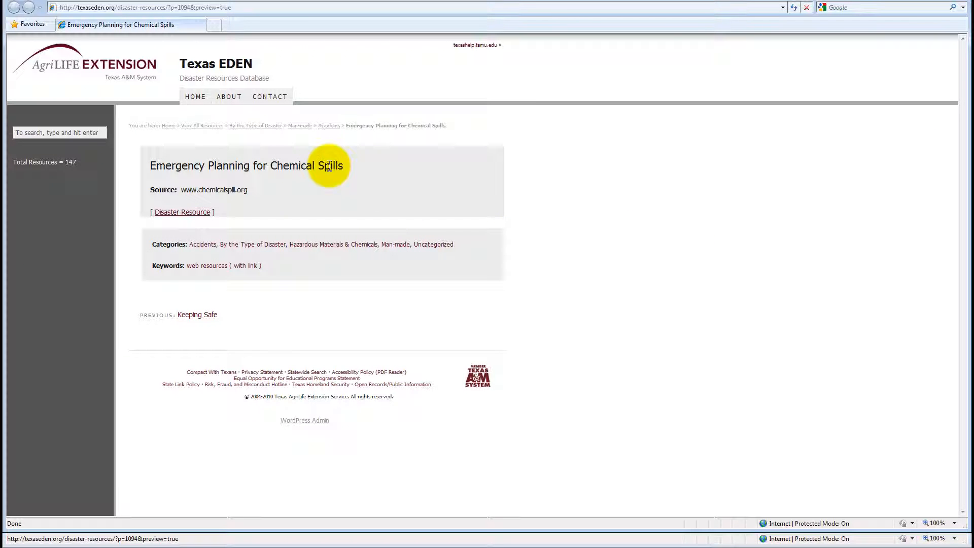
click(193, 217)
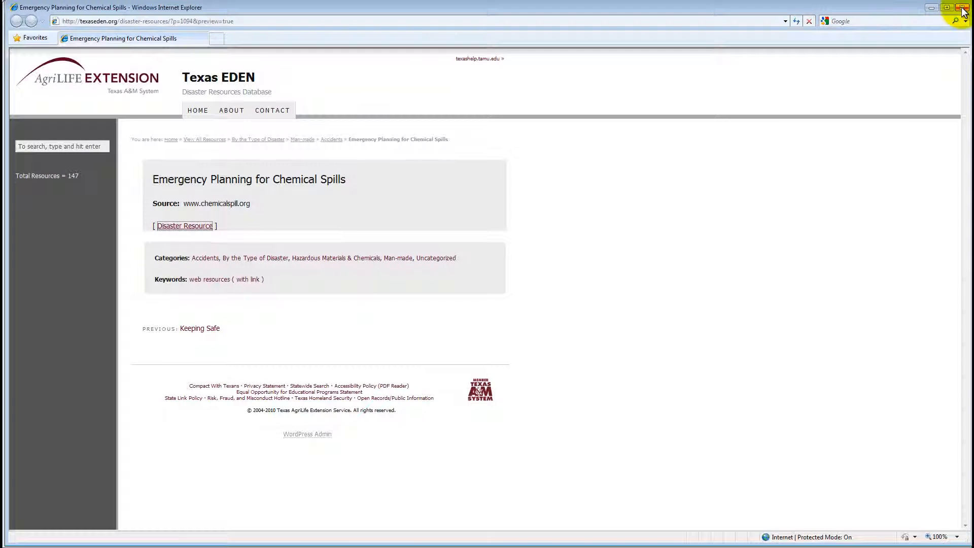
click(962, 7)
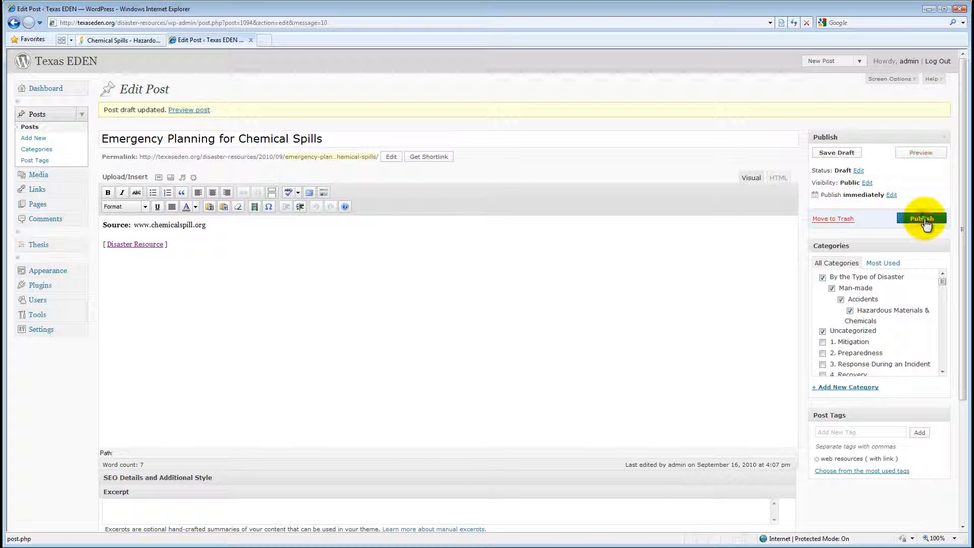
Publish the post and open the Texas EDEN Disaster Resources home page.
click(925, 219)
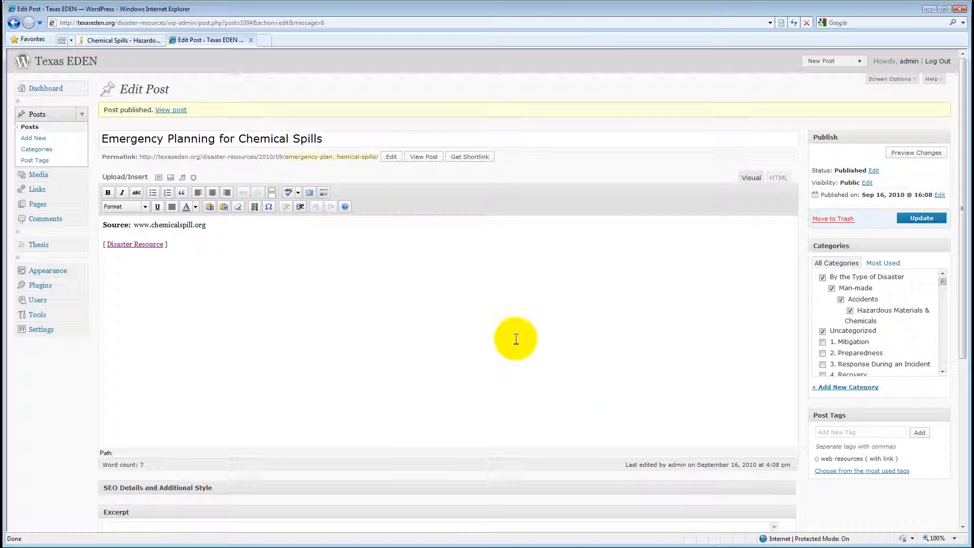
click(89, 65)
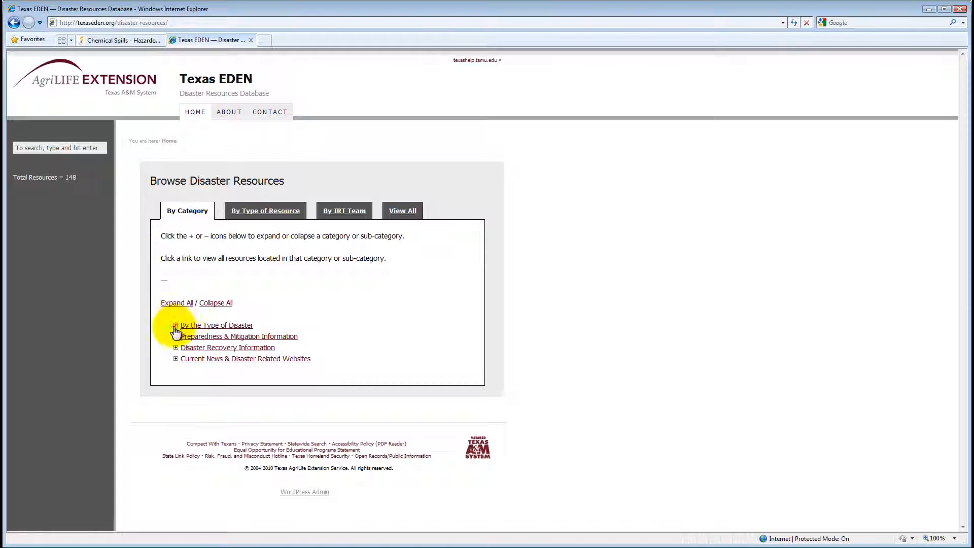
Confirm the new post appears under Man-made > Accidents > Hazardous Materials & Chemicals, then return to the Chemical Spills page.
click(176, 325)
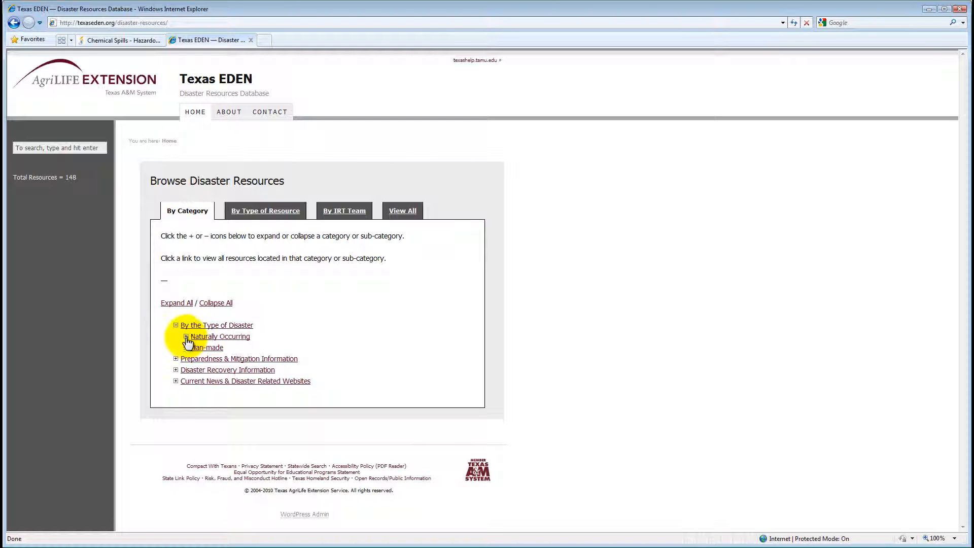
click(186, 336)
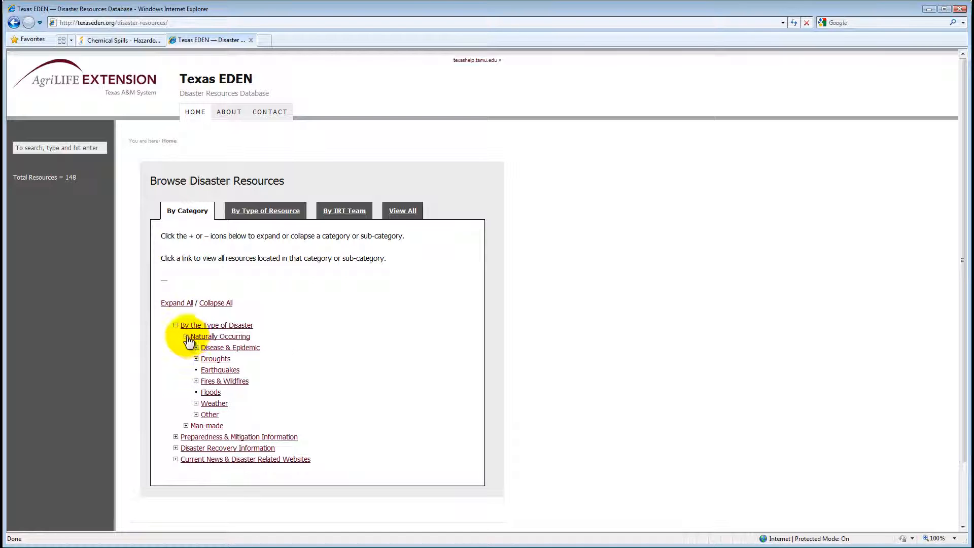
click(186, 337)
click(186, 348)
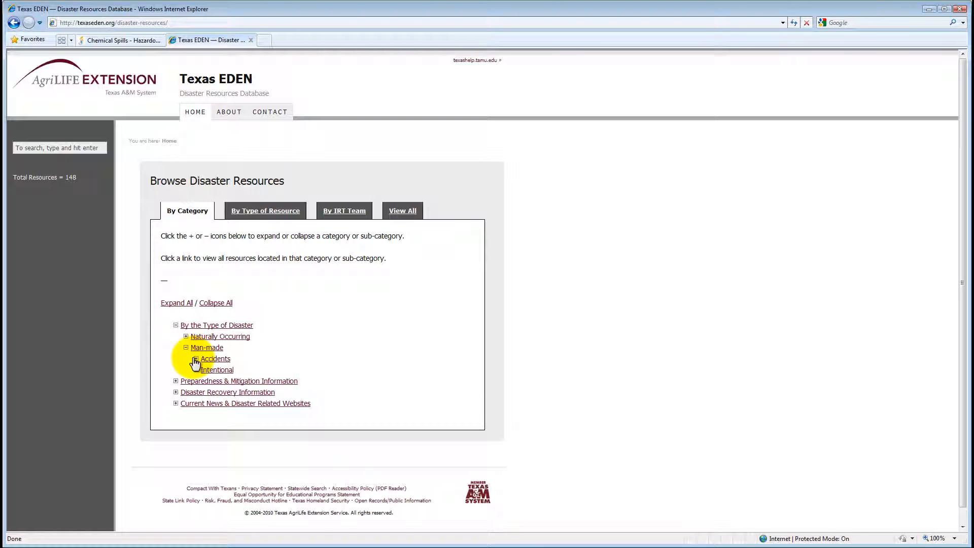
click(196, 359)
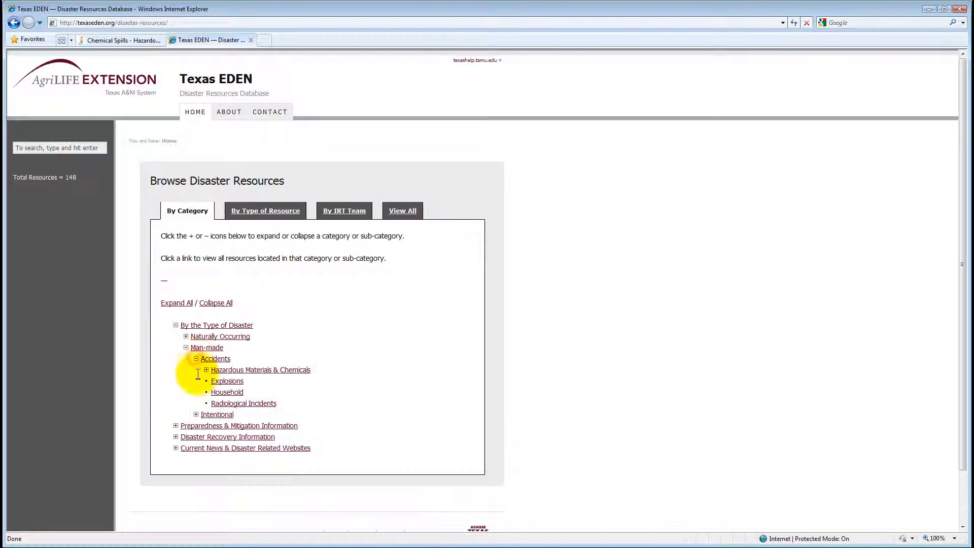
click(225, 375)
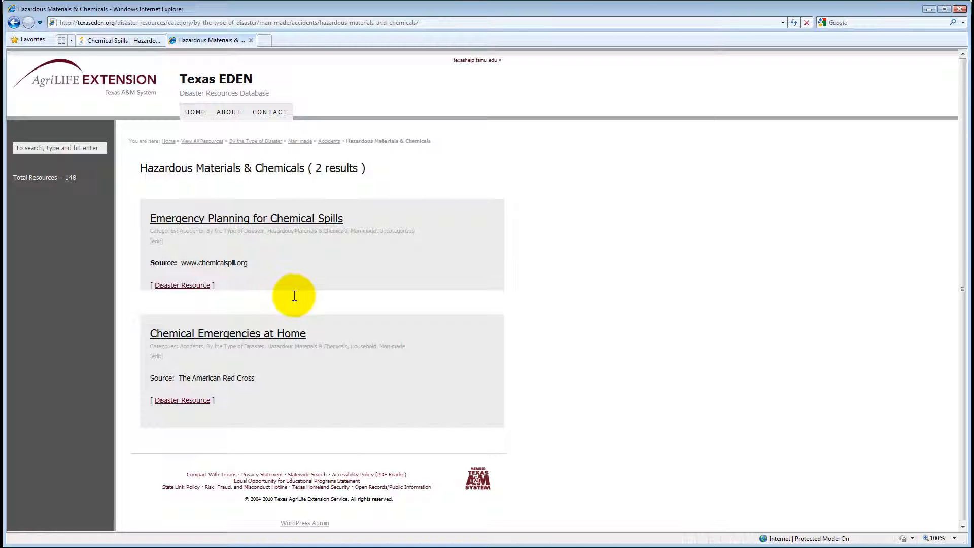
click(134, 40)
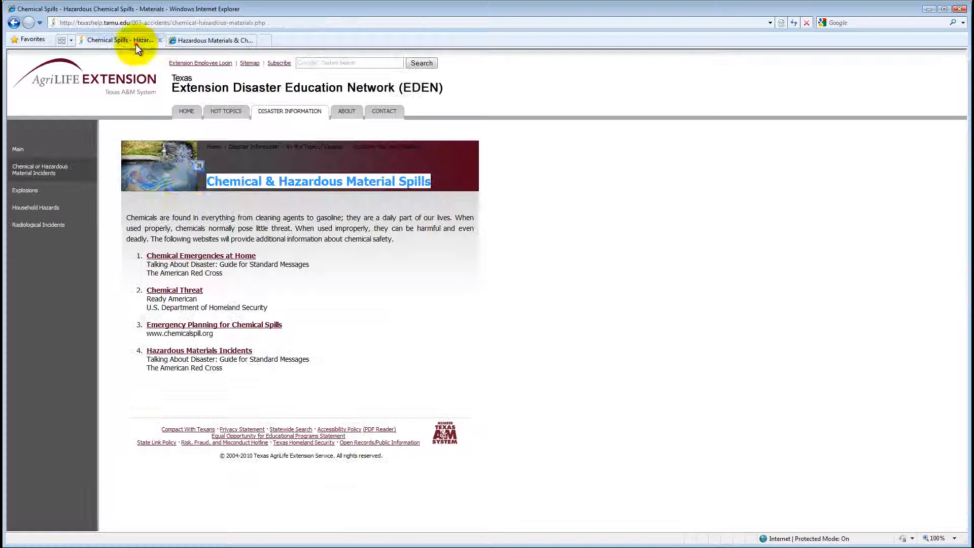
click(262, 383)
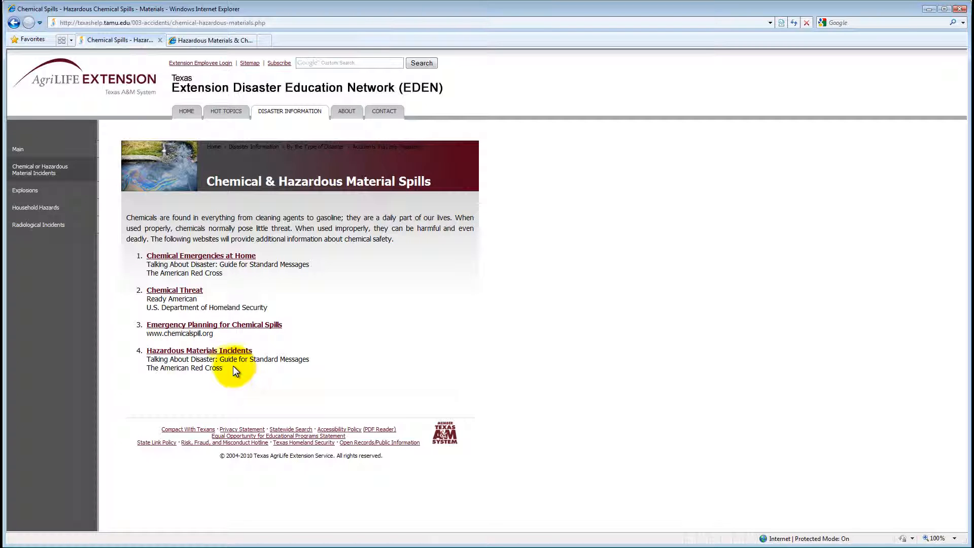